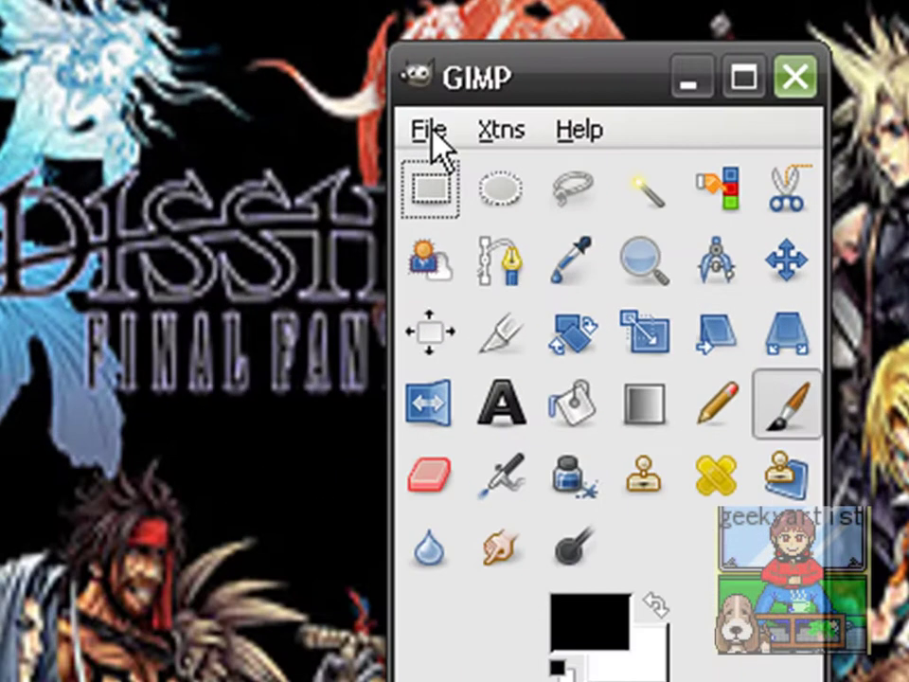
Create a new 64 × 64 pixel image with Fill with set to Transparency
click(539, 84)
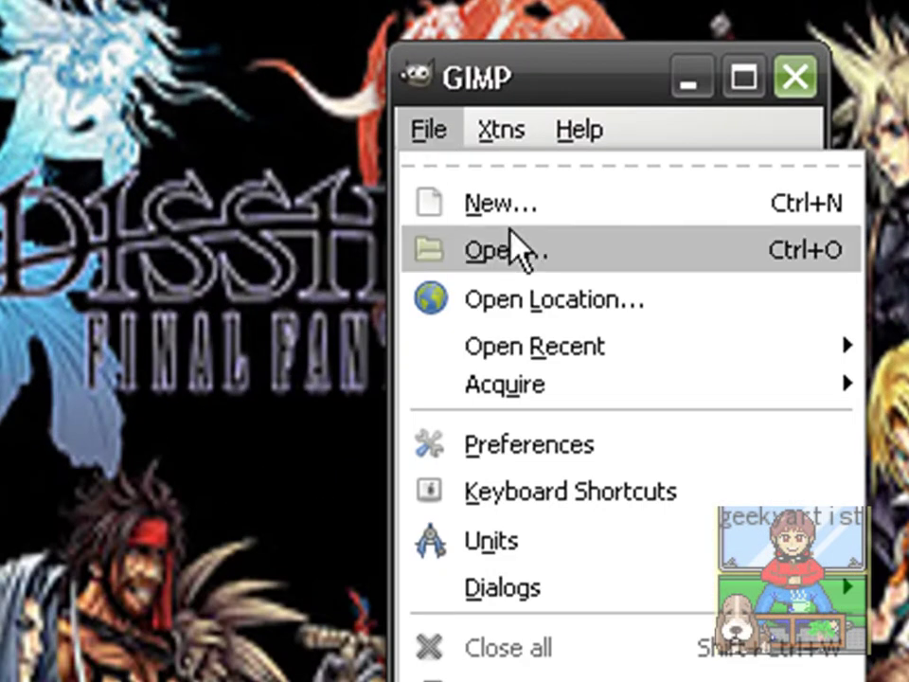
click(517, 202)
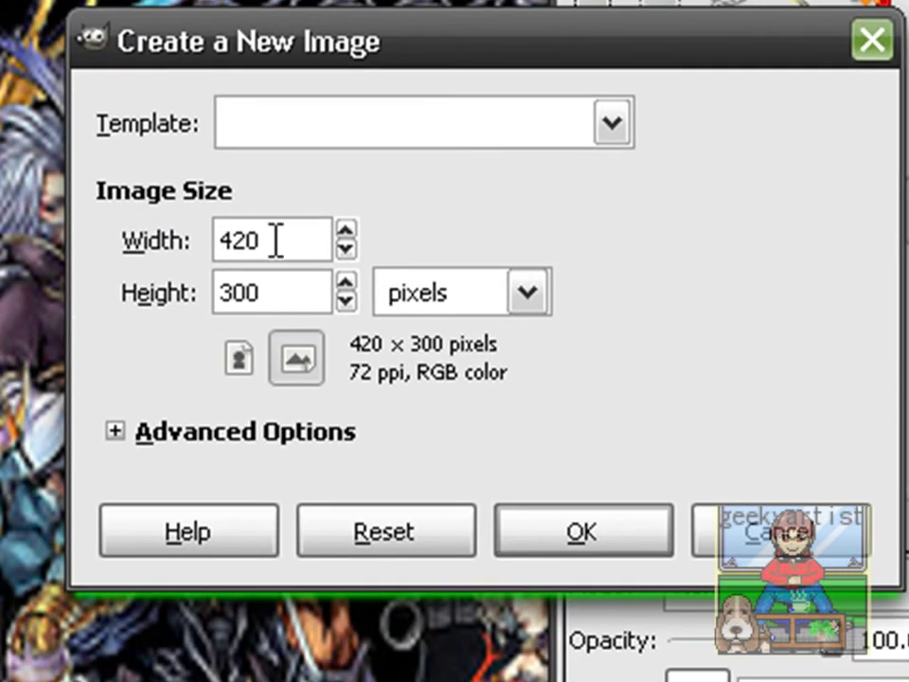
double_click(275, 241)
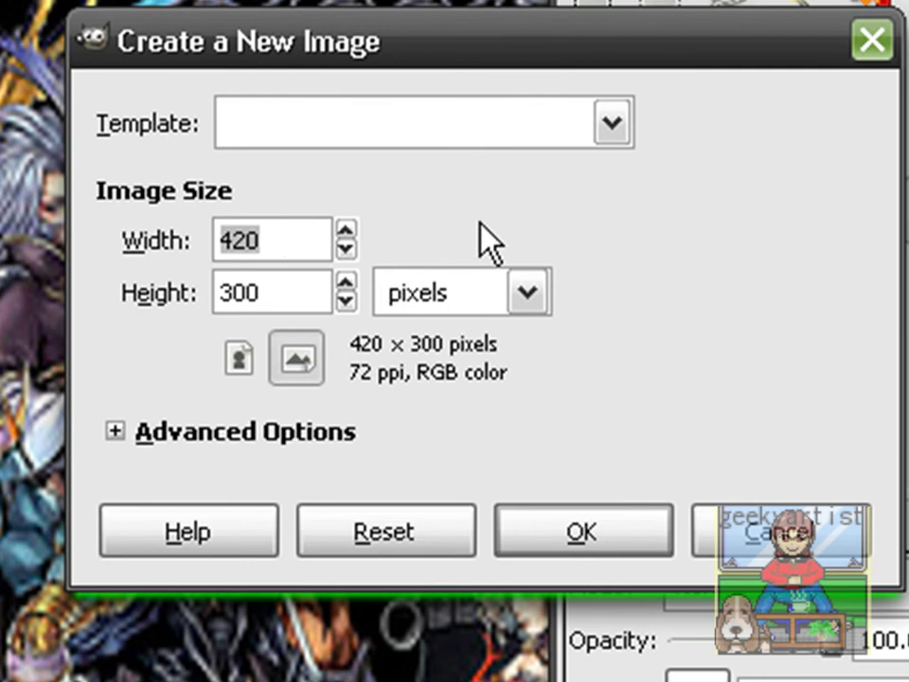
text(64)
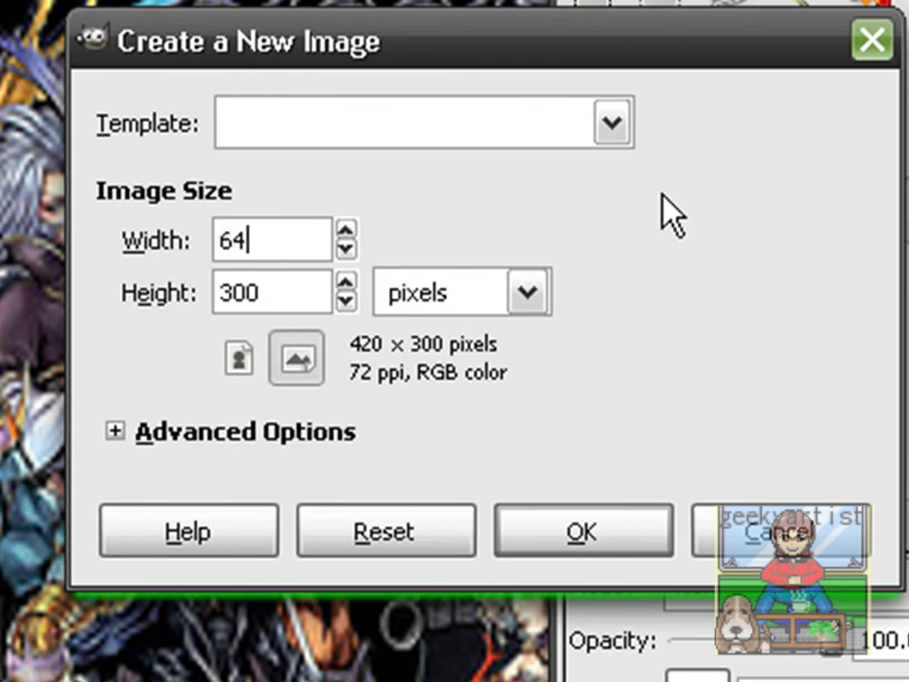
key(Tab)
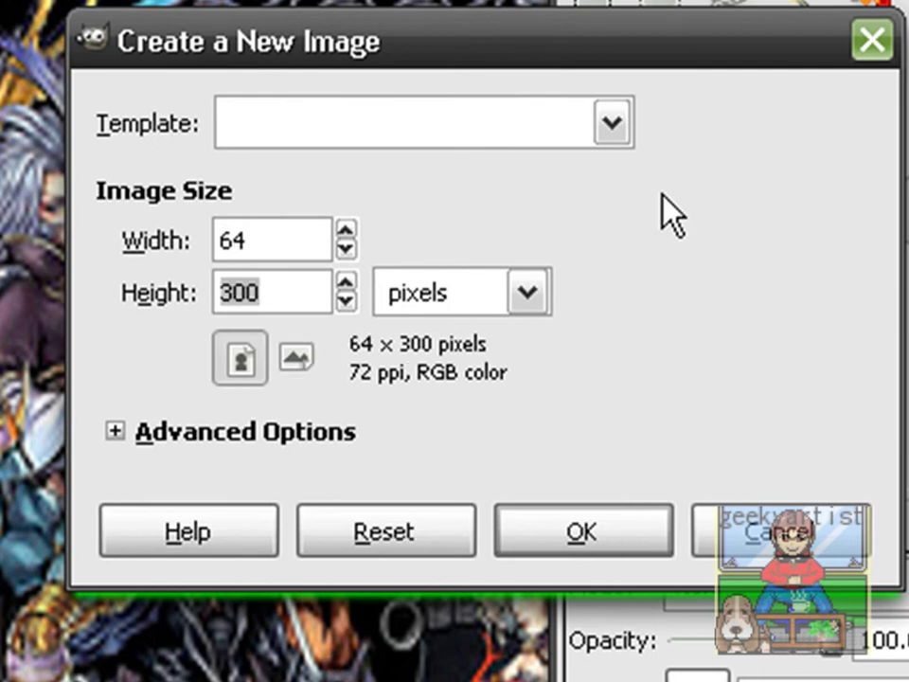
text(64)
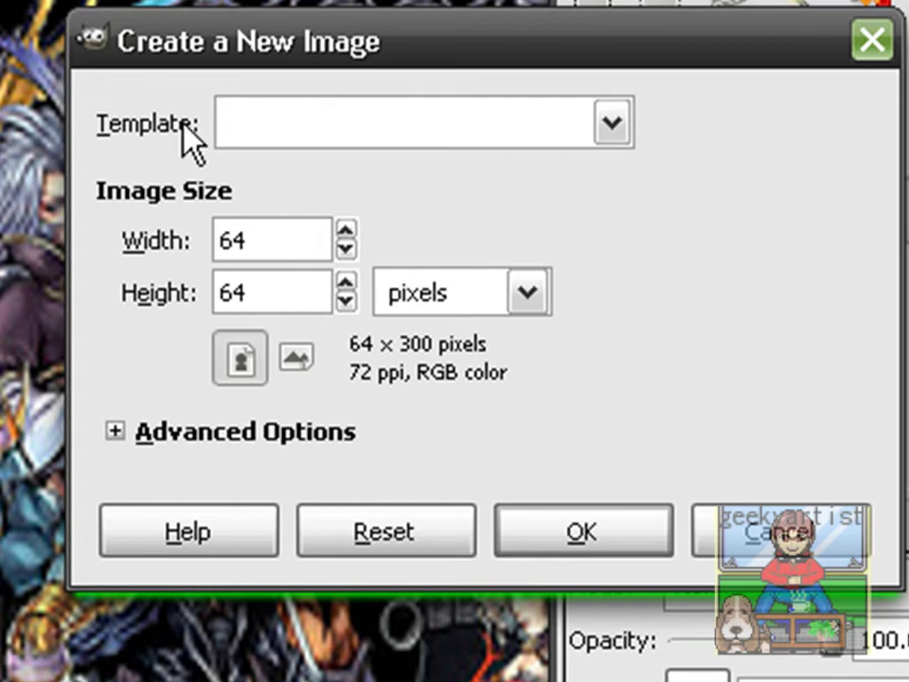
click(180, 431)
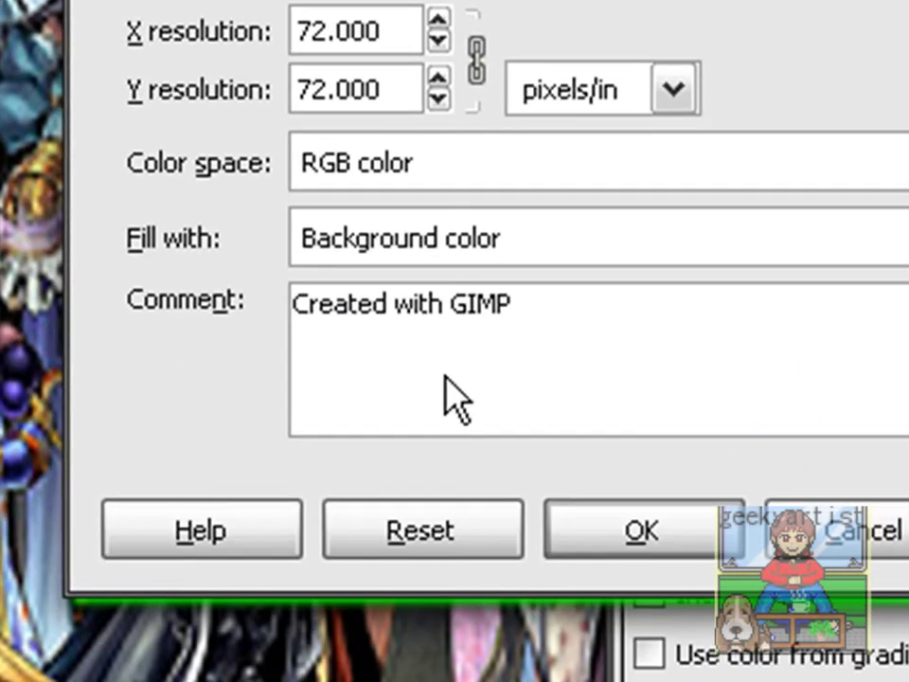
click(531, 249)
click(600, 449)
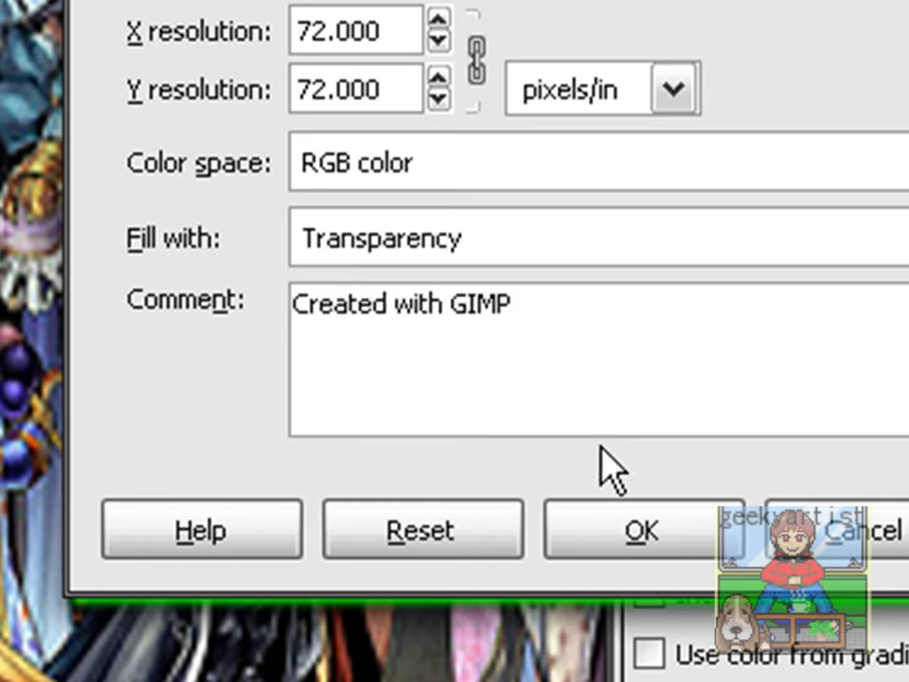
click(655, 532)
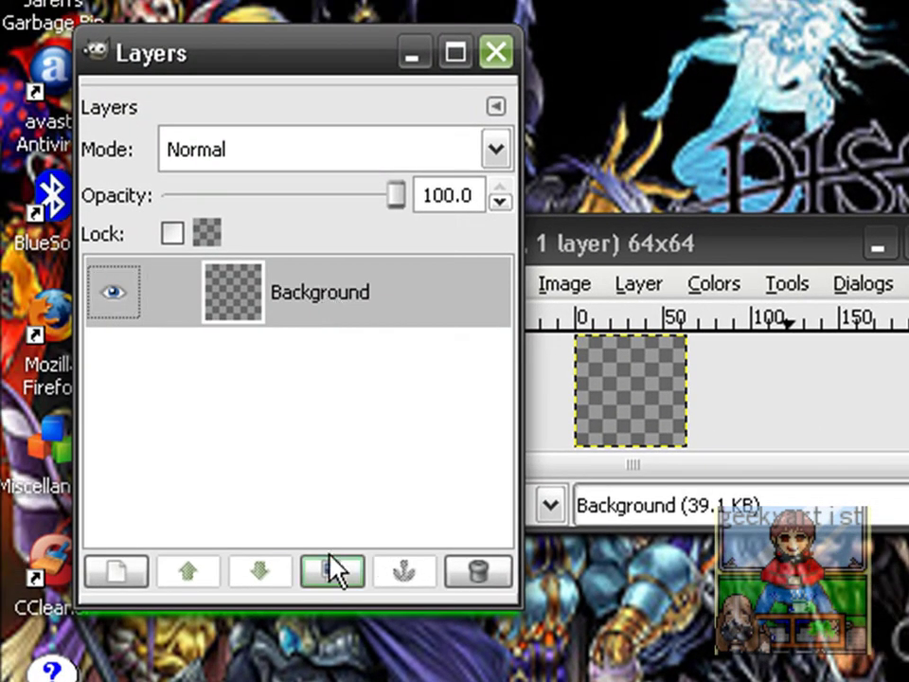
Duplicate the Background layer to get four layers, then select Background for editing
click(333, 571)
click(333, 571)
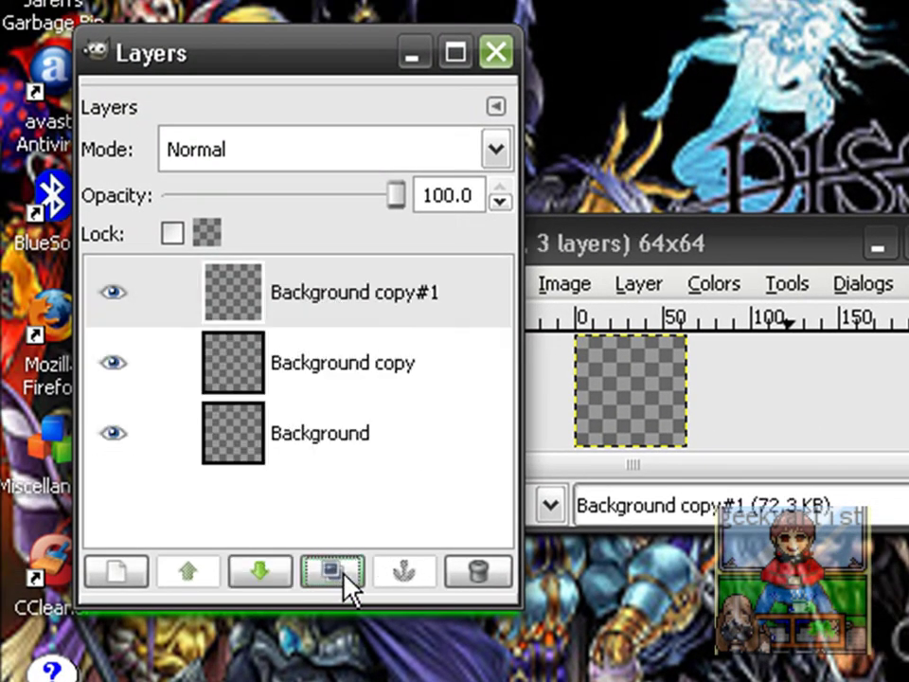
click(347, 563)
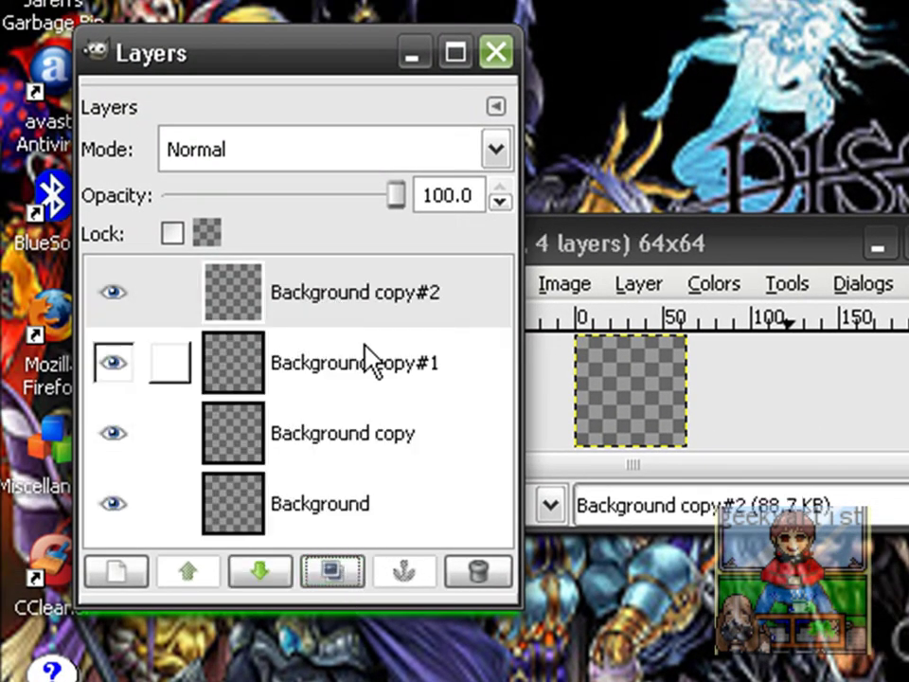
click(400, 524)
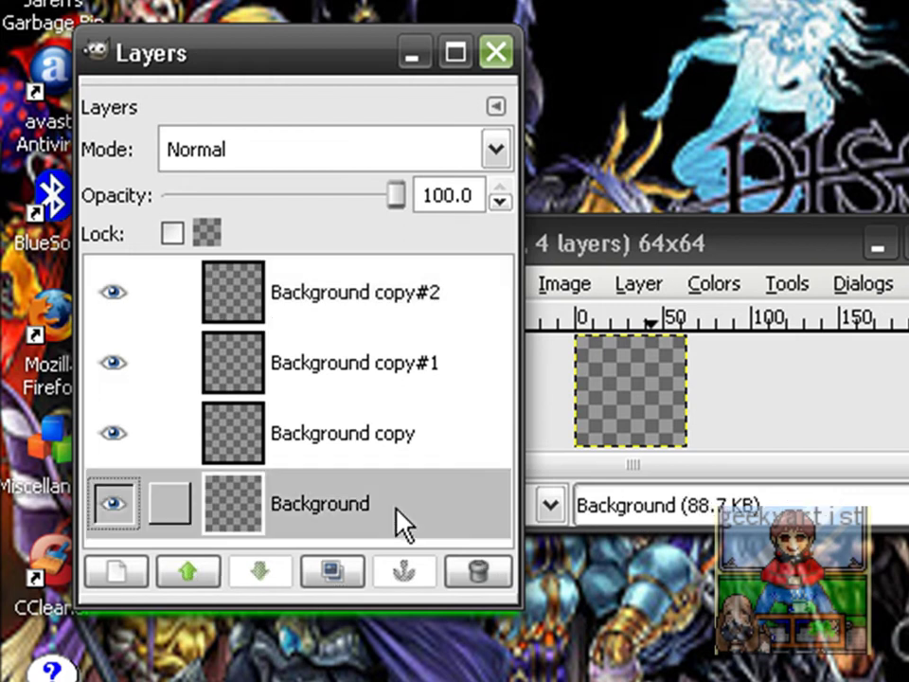
Draw a central ellipse selection and bucket-fill it on Background with pale peach fdd4c3
click(605, 400)
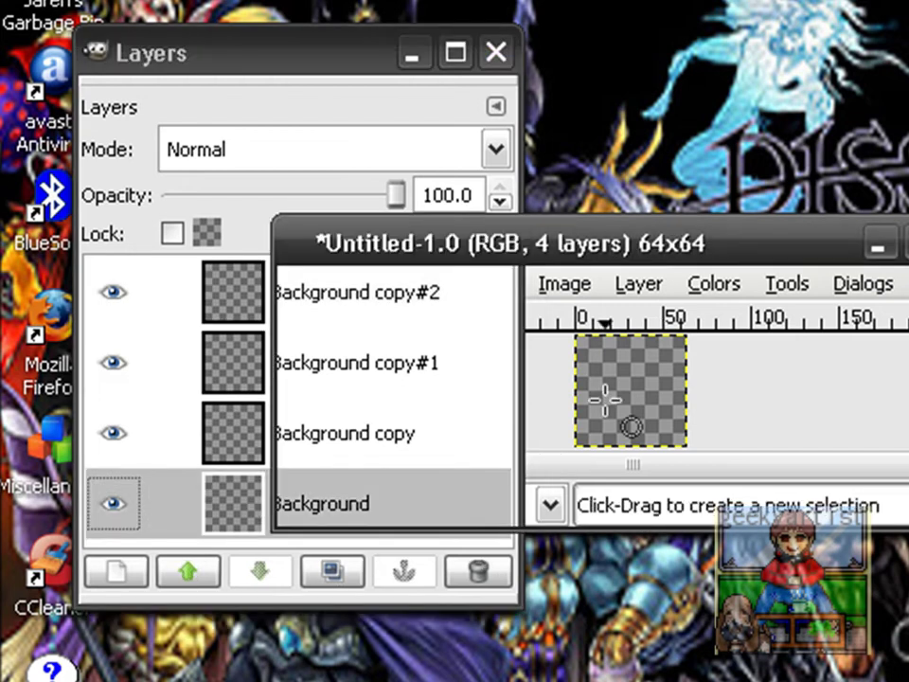
drag(607, 385, 666, 421)
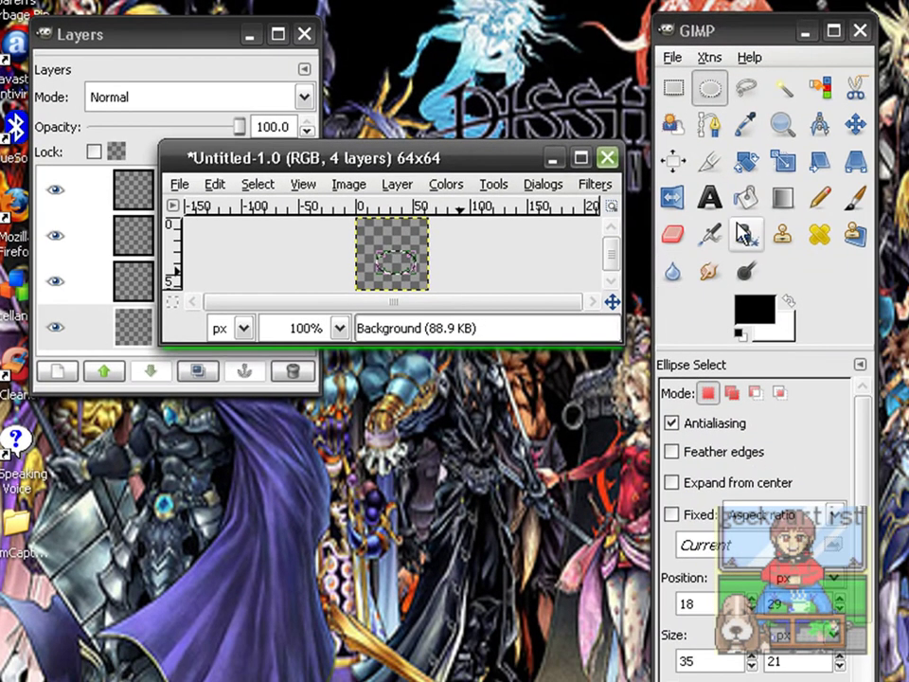
click(749, 195)
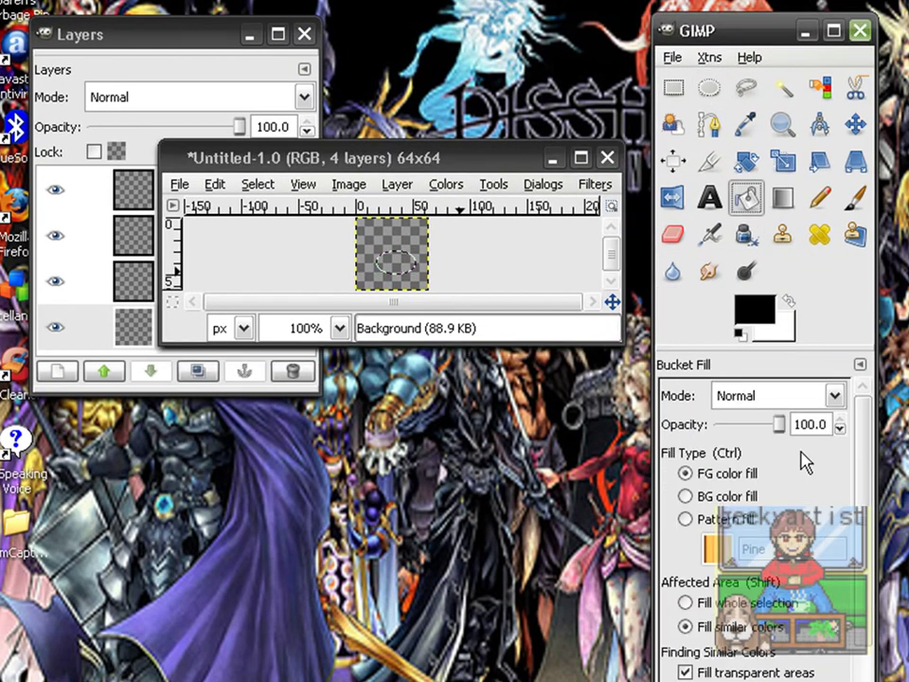
click(770, 315)
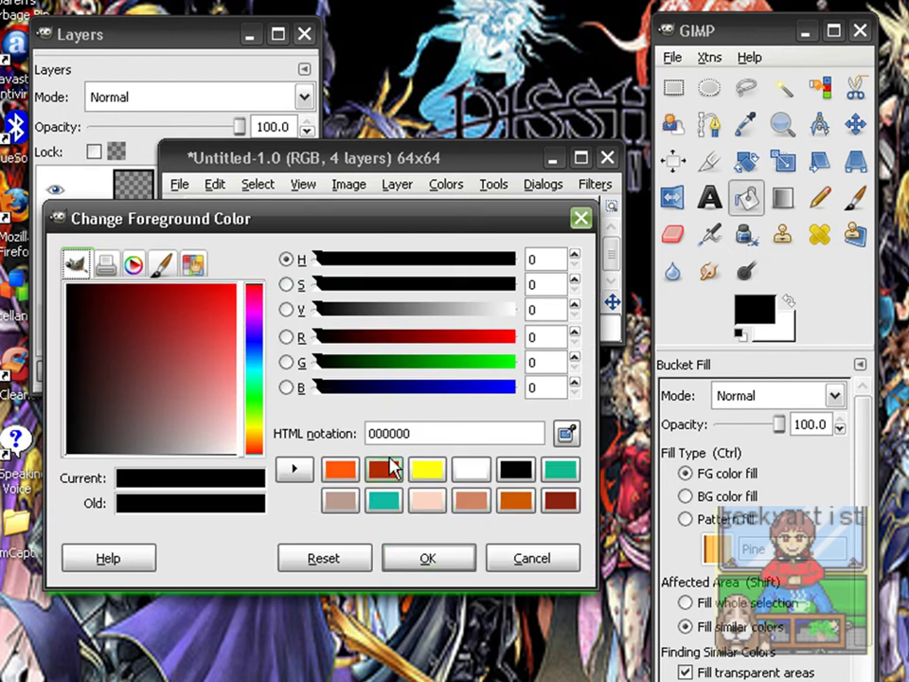
click(435, 501)
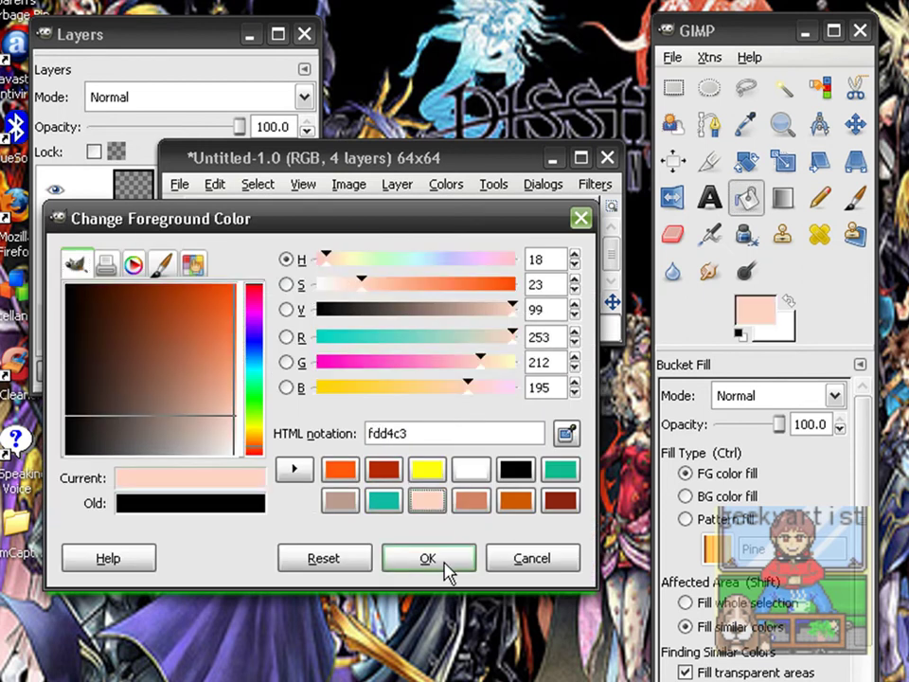
click(445, 566)
click(407, 266)
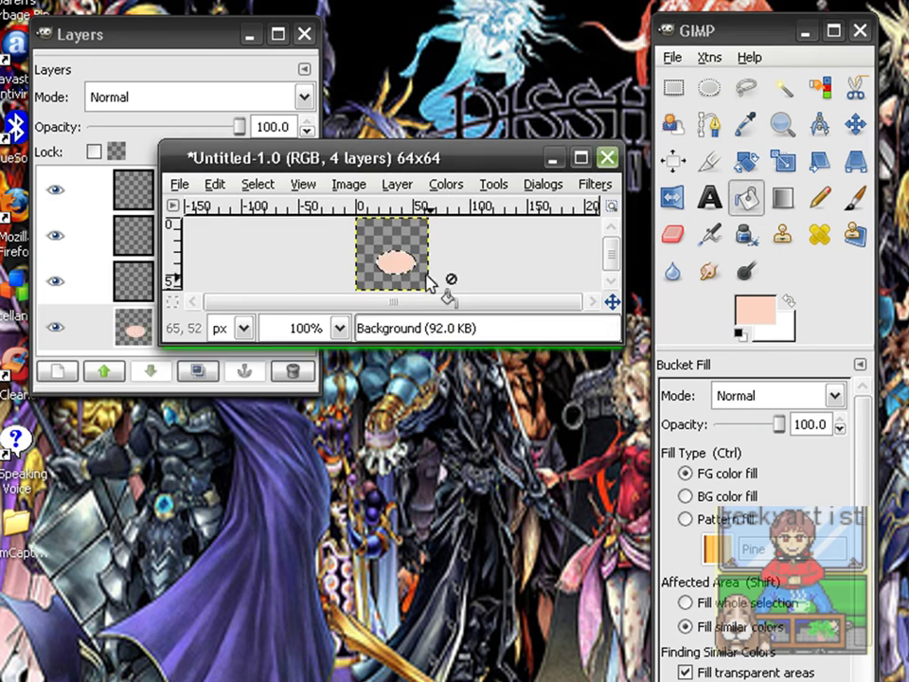
Fill the ellipse on the Background copy layer with an orange pattern
click(140, 295)
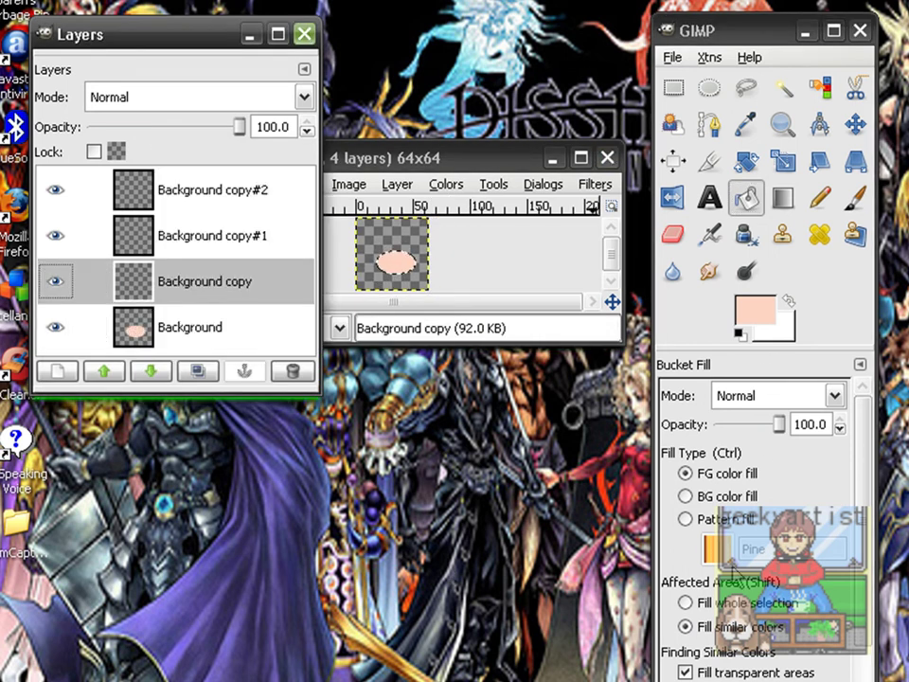
click(703, 524)
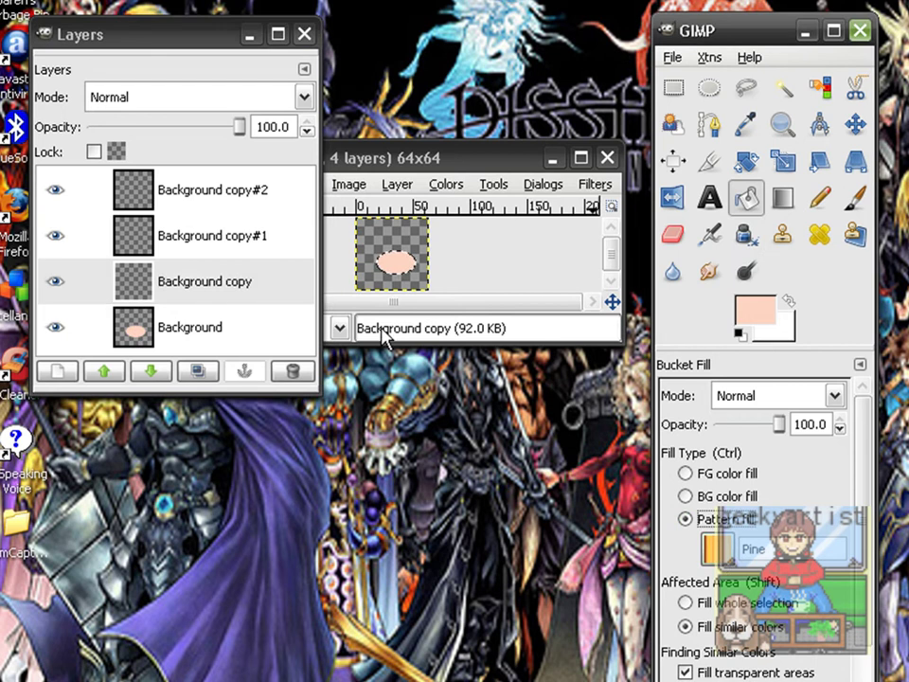
click(398, 273)
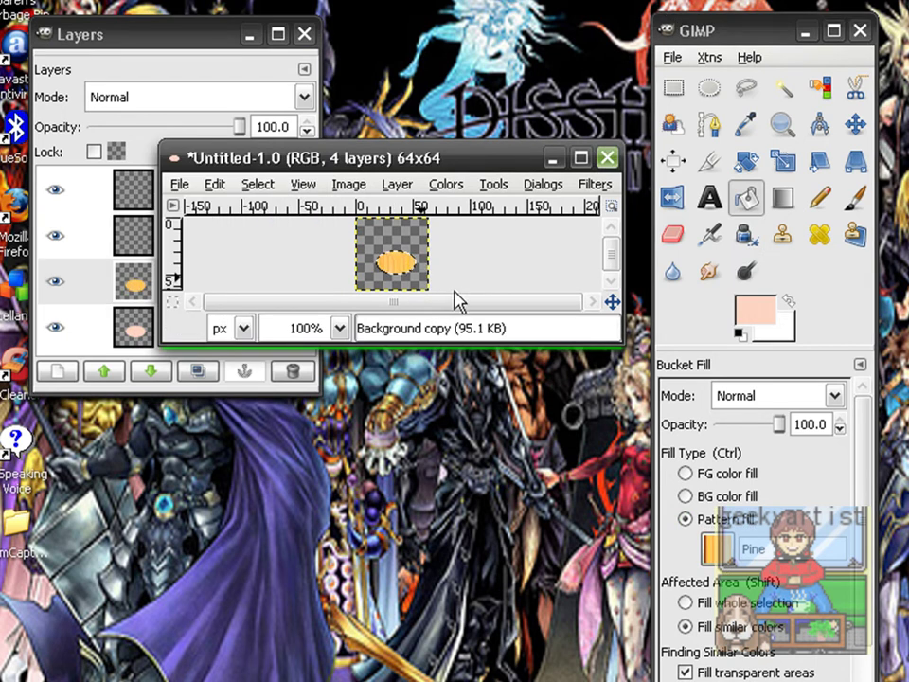
Fill the ellipse on Background copy#1 with a teal foreground colour
click(136, 244)
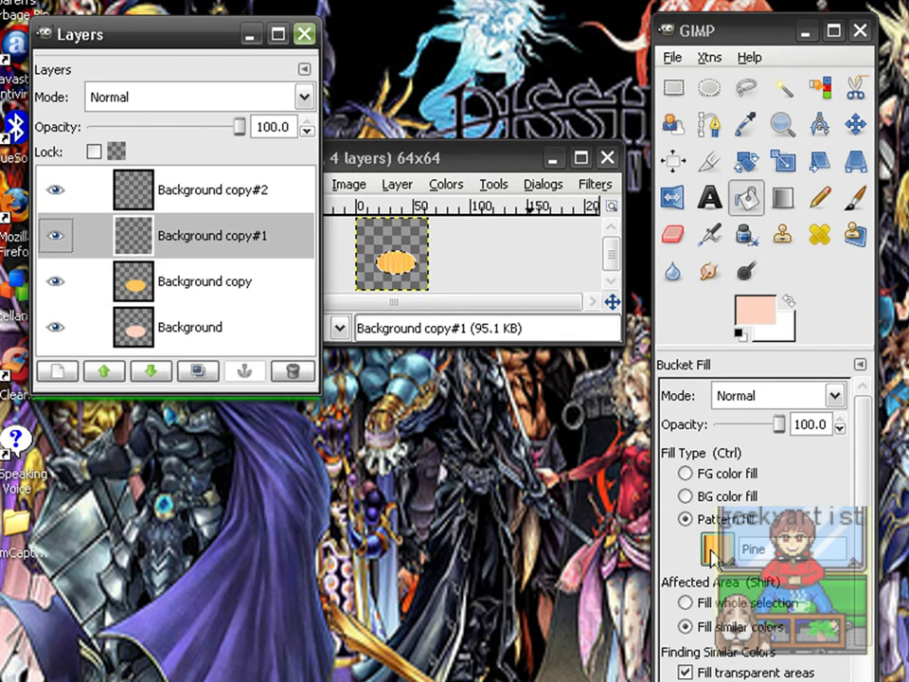
click(684, 473)
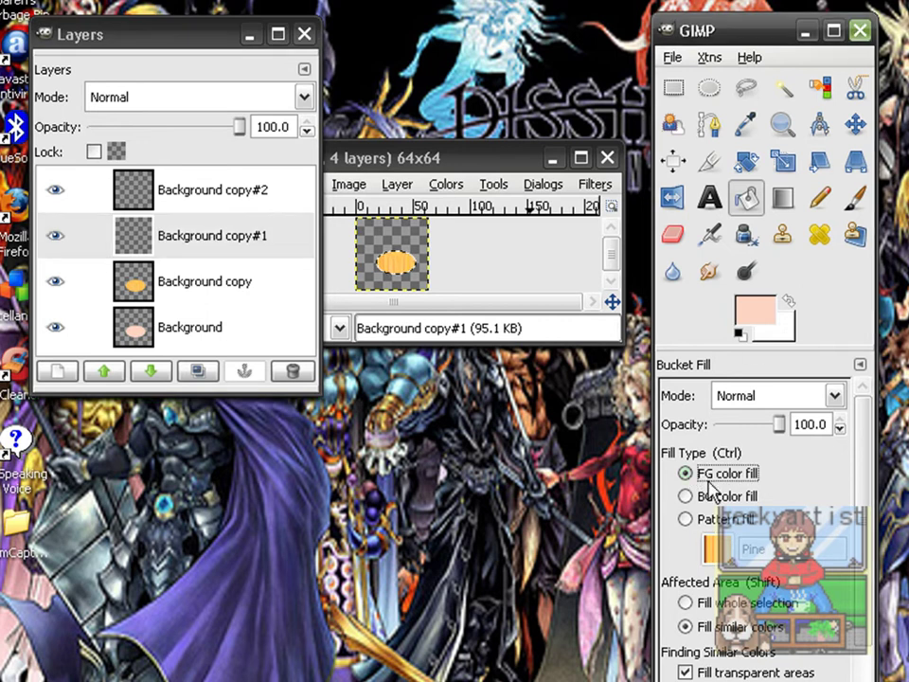
click(749, 322)
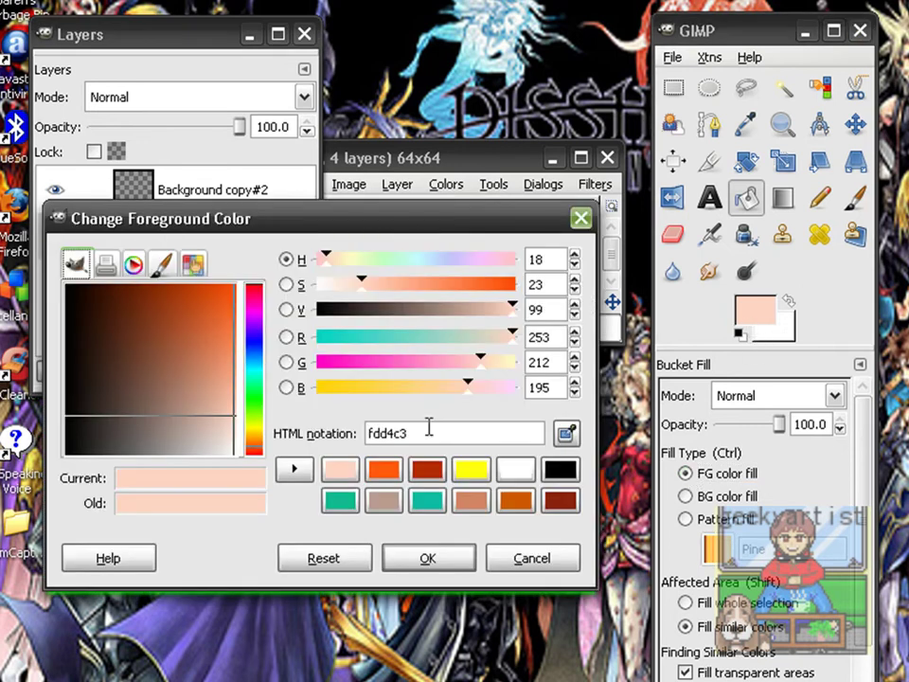
click(424, 504)
click(426, 556)
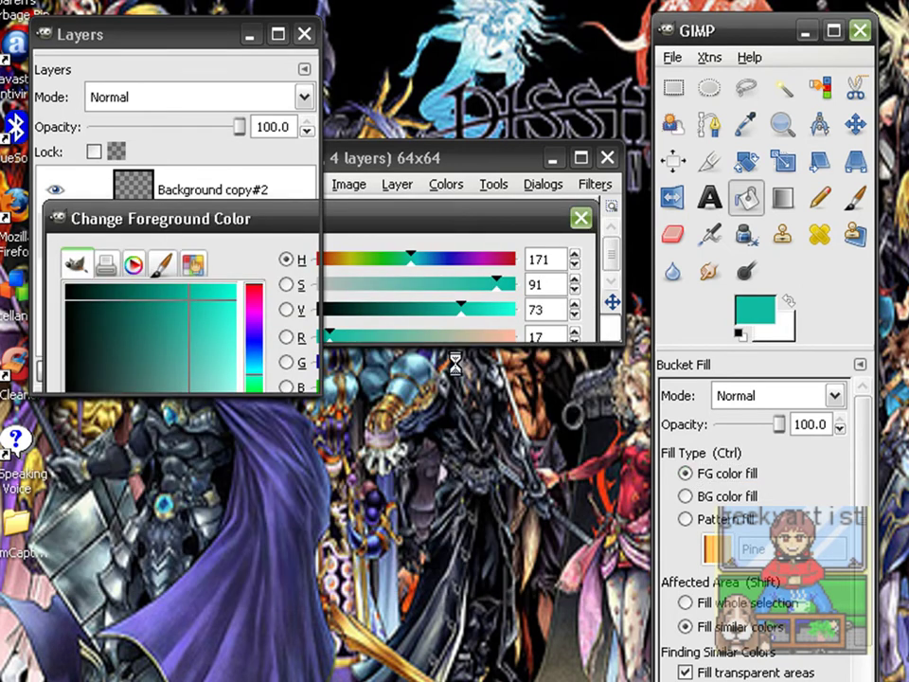
click(401, 268)
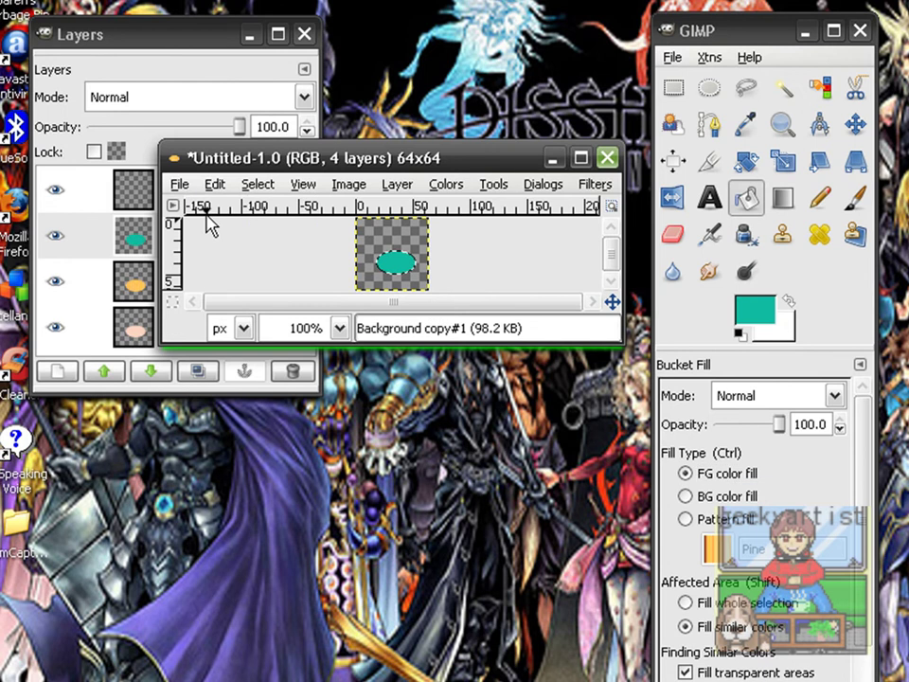
Fill the ellipse on Background copy#2 with bright blue 11baea (blue raised to 234)
click(218, 194)
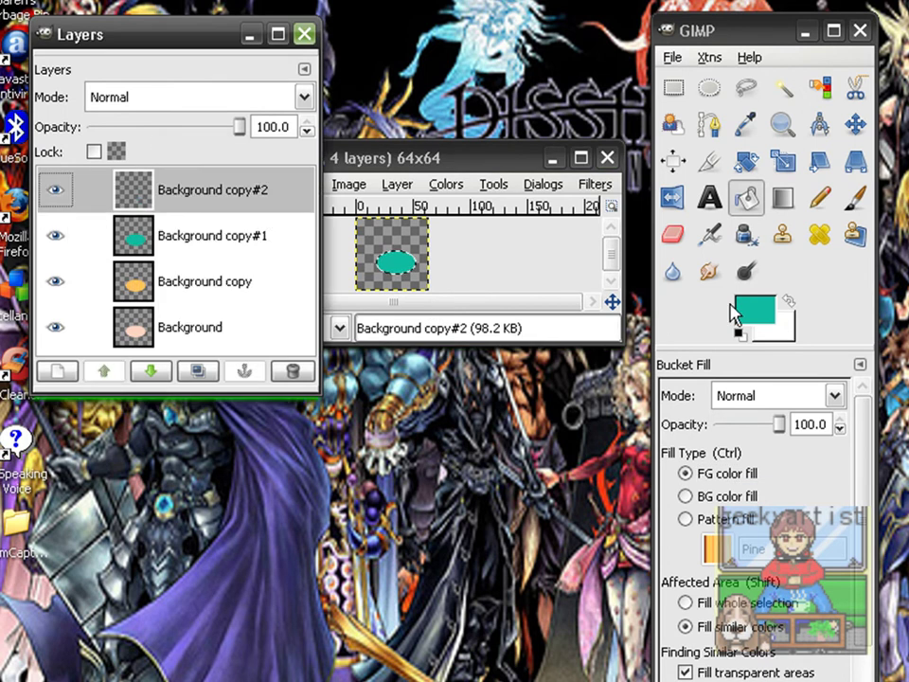
click(767, 315)
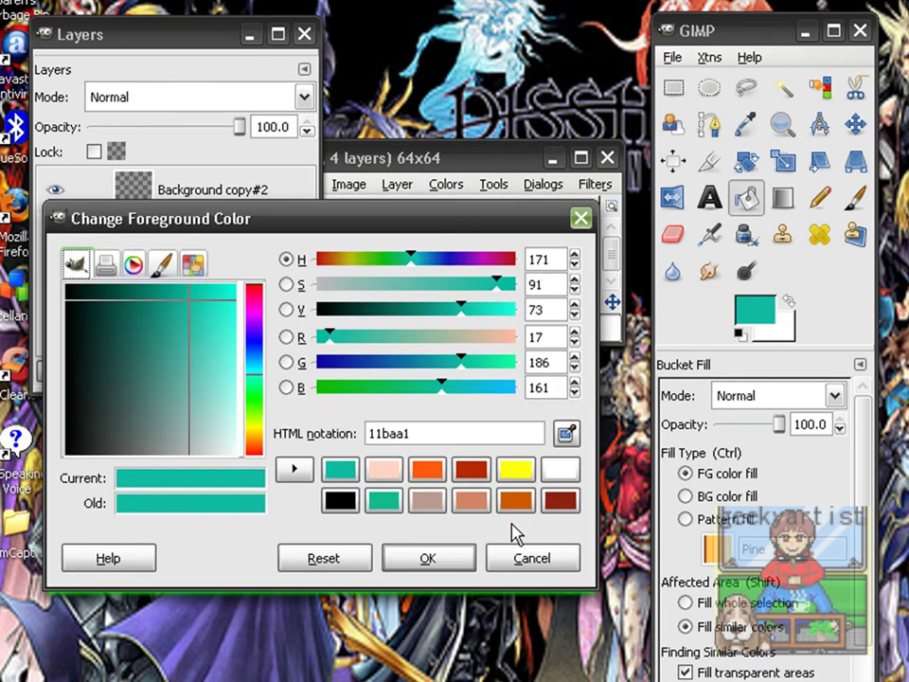
click(497, 387)
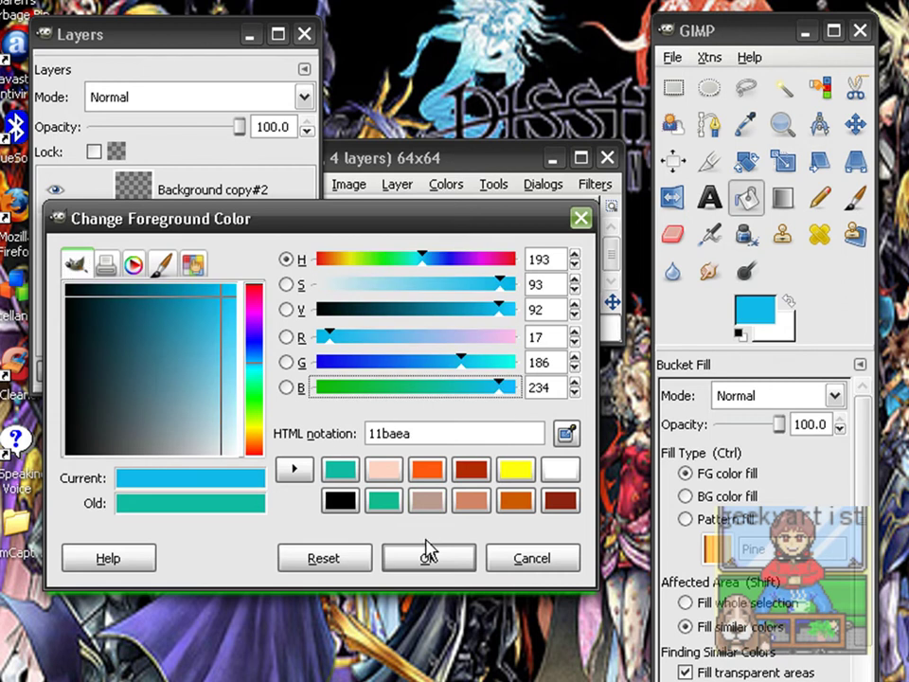
click(428, 556)
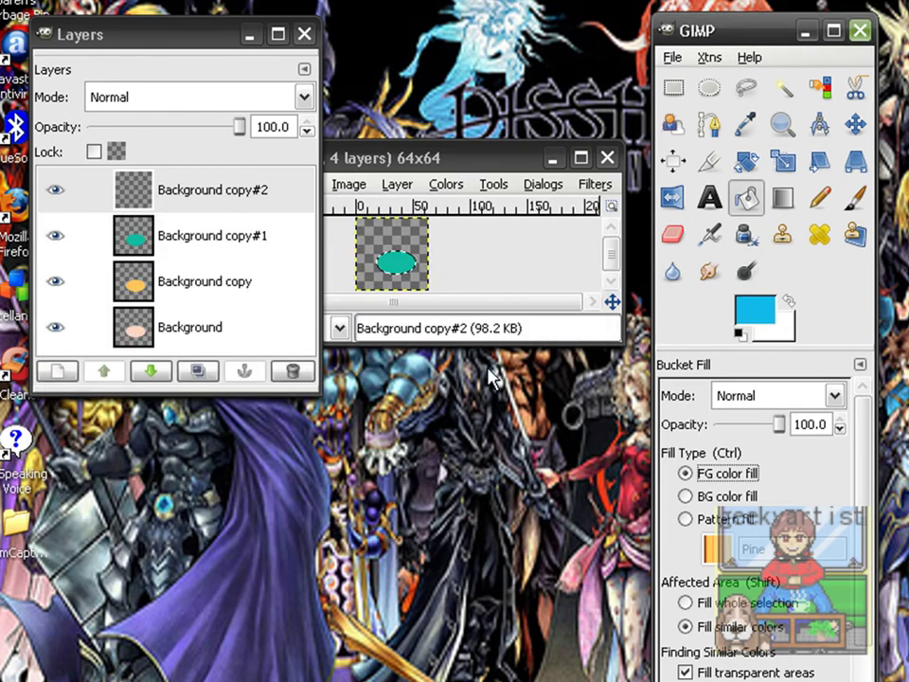
click(406, 260)
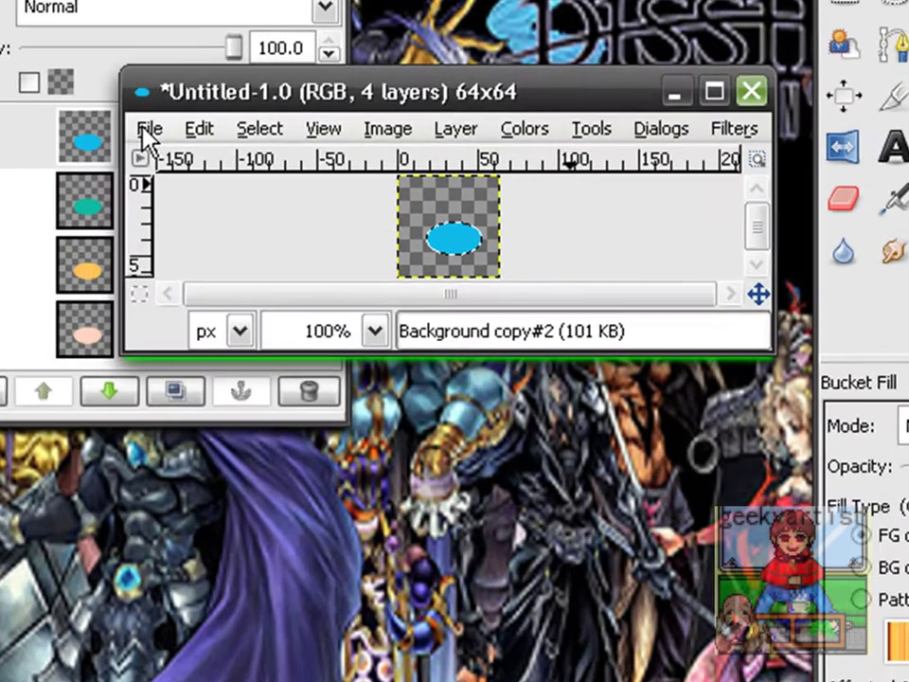
click(175, 179)
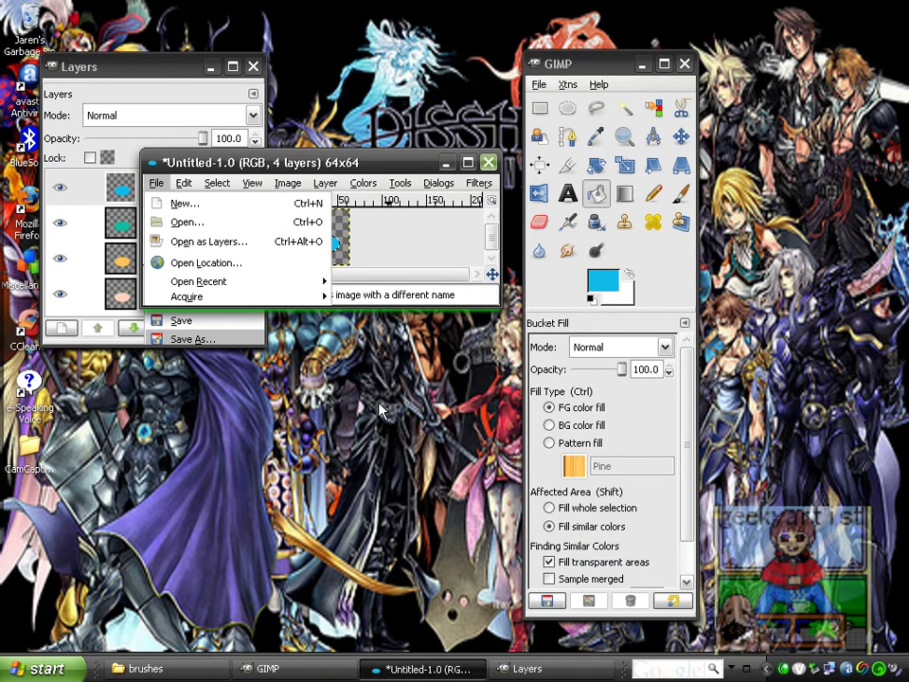
Set the save location to Desktop and the file type to GIMP brush (animated) (.gih)
key(Return)
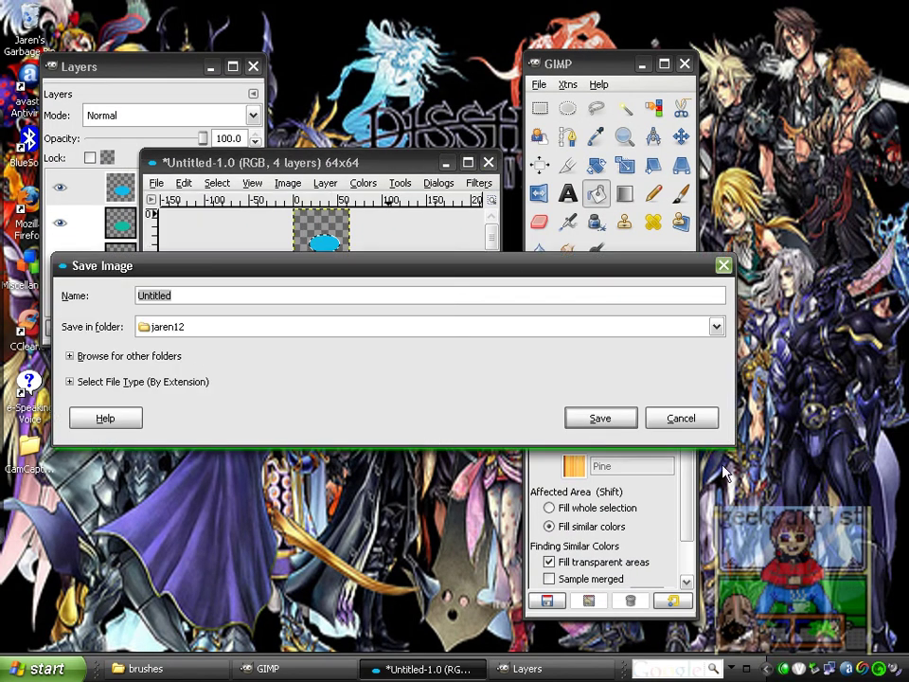
click(717, 326)
click(549, 367)
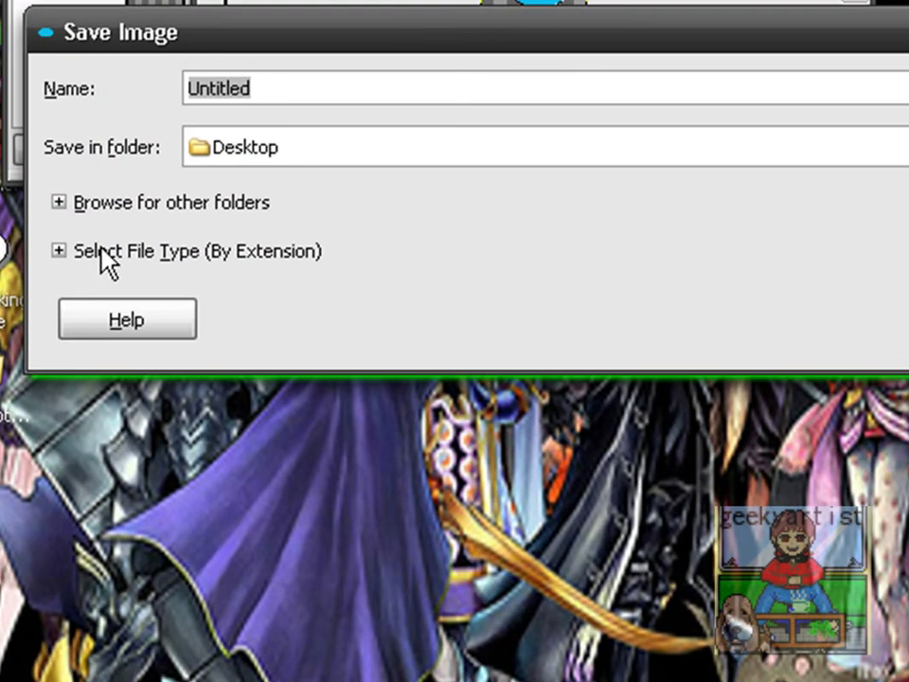
click(101, 251)
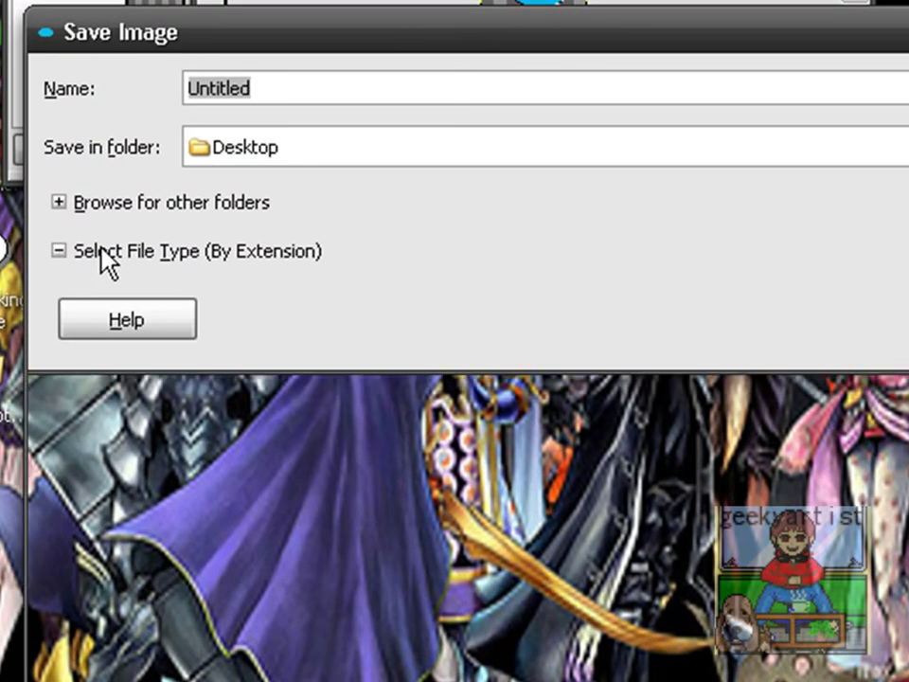
scroll(353, 487, down, 3)
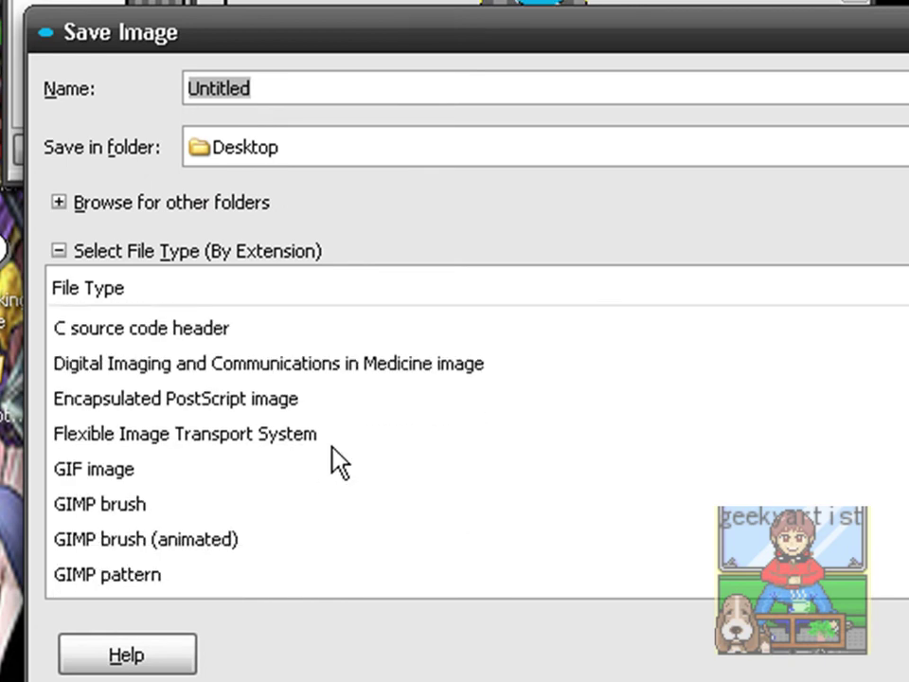
scroll(332, 456, down, 1)
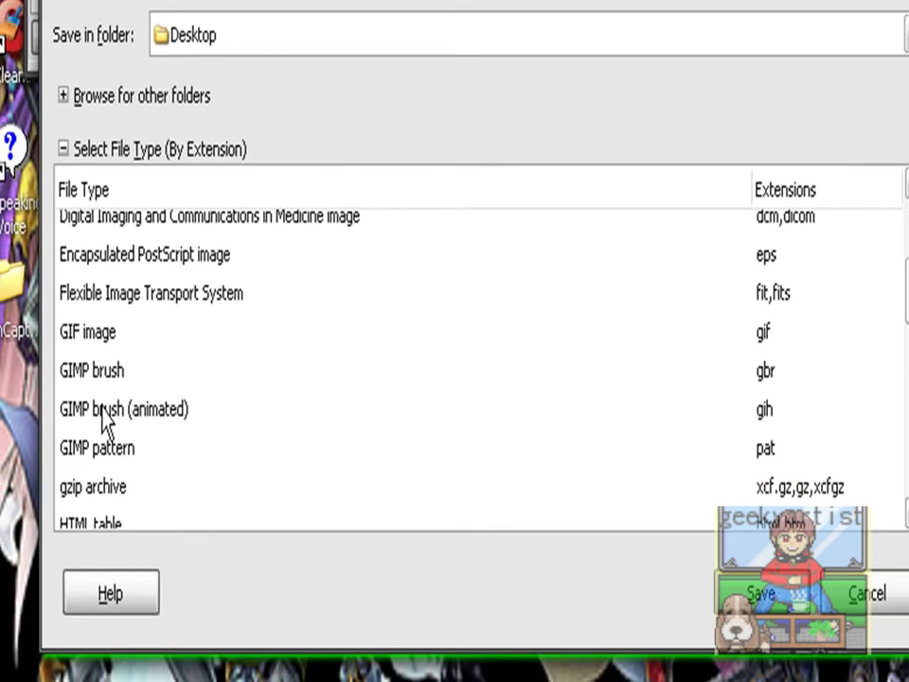
click(136, 417)
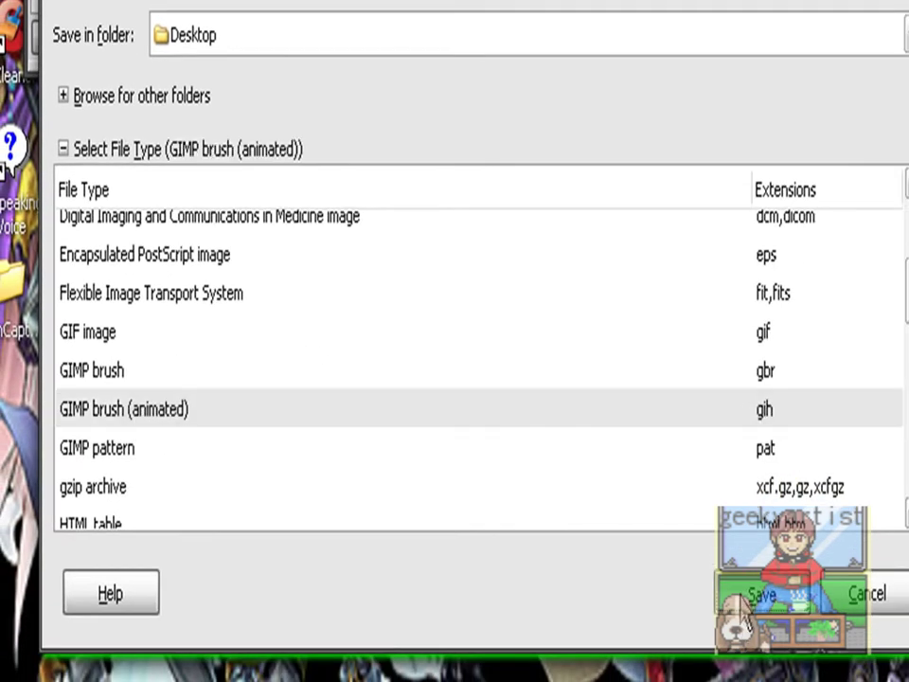
Save the brush pipe with description GEEKY and 4 ranks, keeping 20 spacing and 64 × 64 cells
click(762, 594)
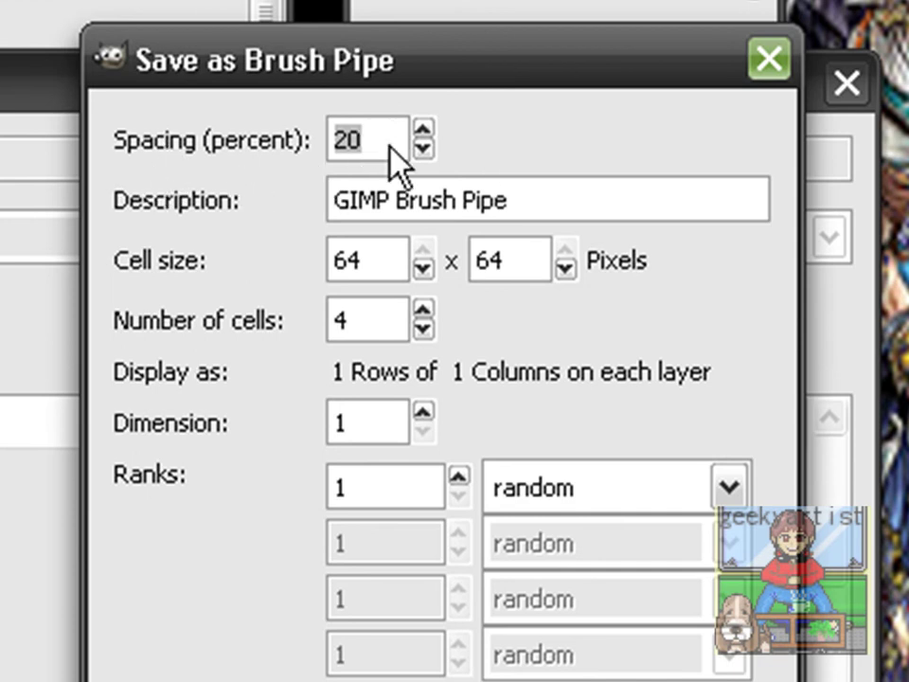
drag(527, 199, 333, 197)
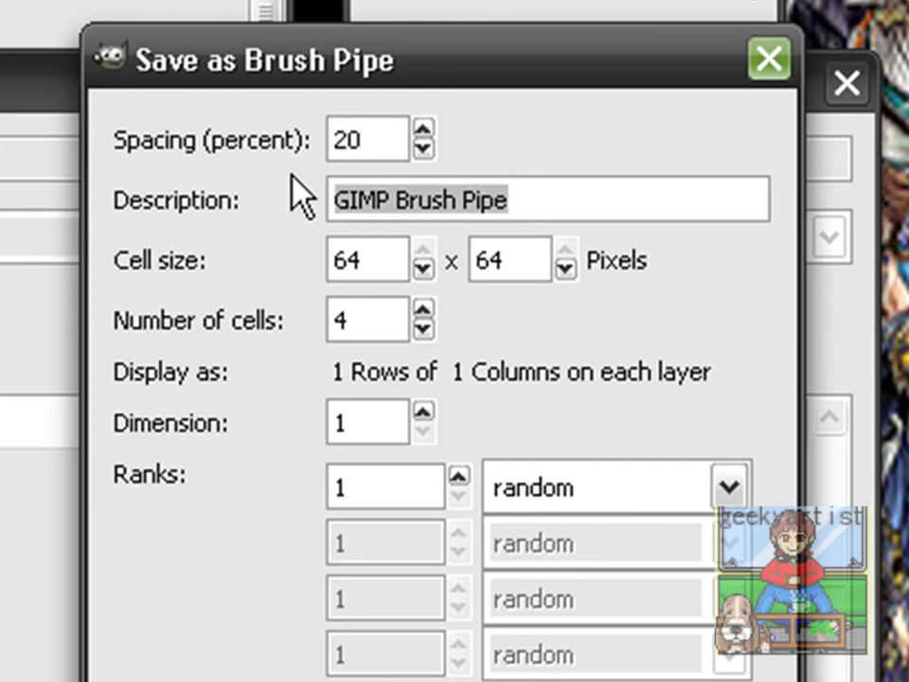
text(GEEKY)
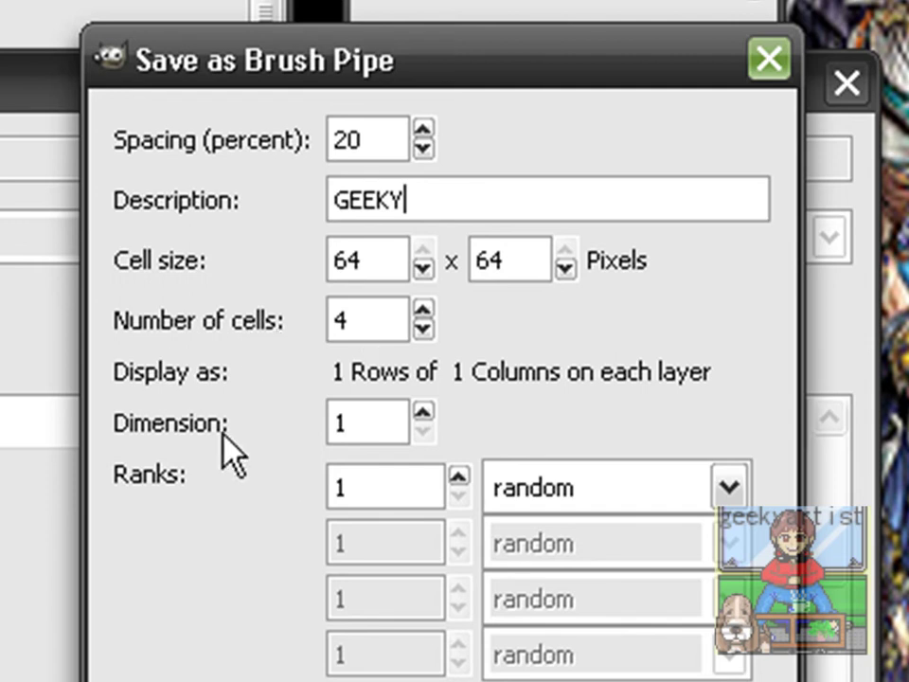
click(460, 479)
click(459, 479)
click(459, 479)
click(459, 479)
click(352, 490)
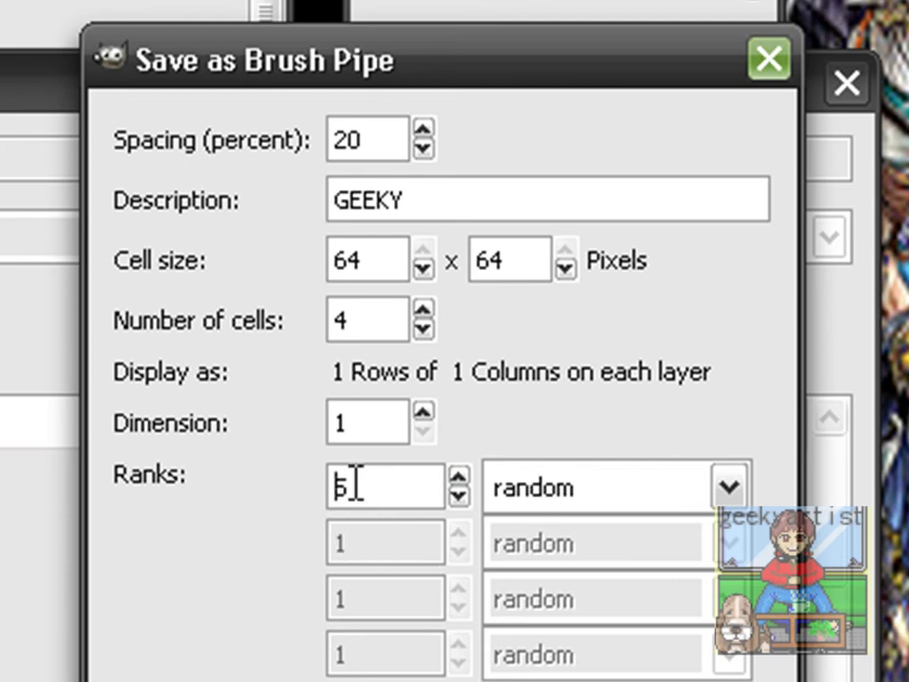
key(BackSpace)
text(4)
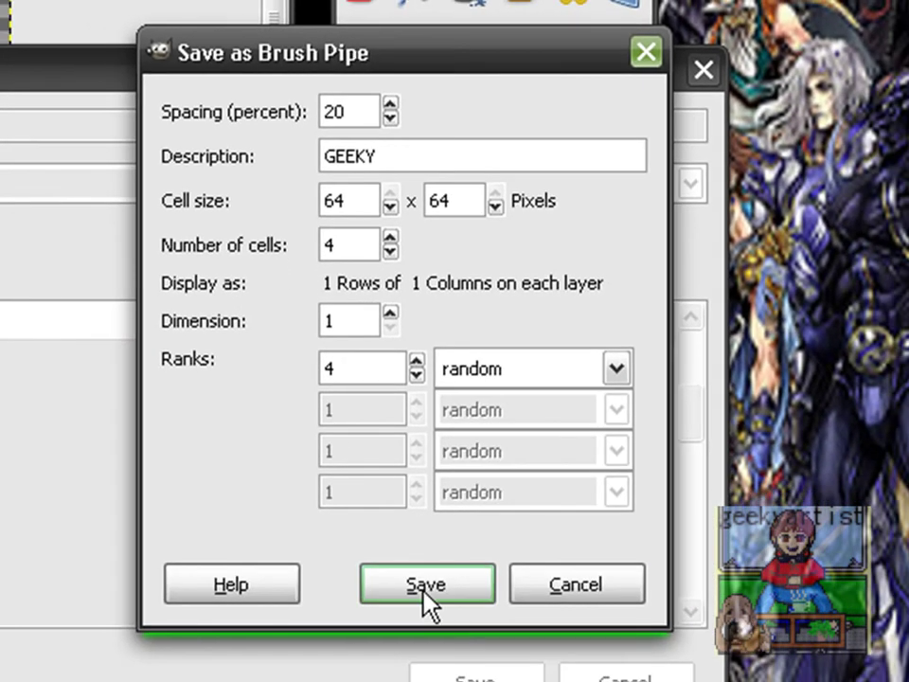
click(425, 585)
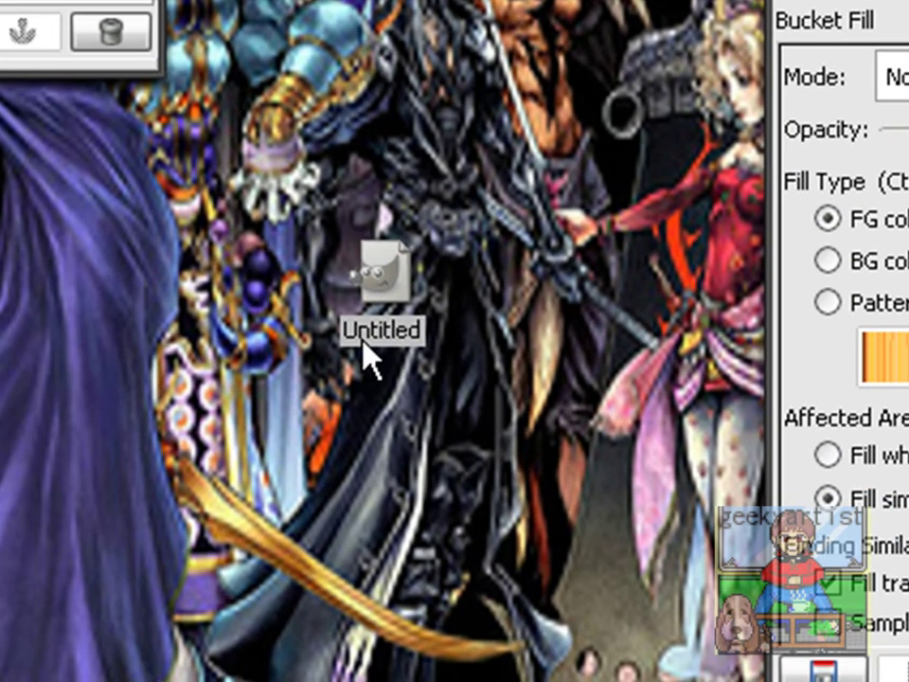
Move the Untitled .gih brush file into C:\GIMP-2.0\share\gimp\2.0\brushes
mouse_move(272, 358)
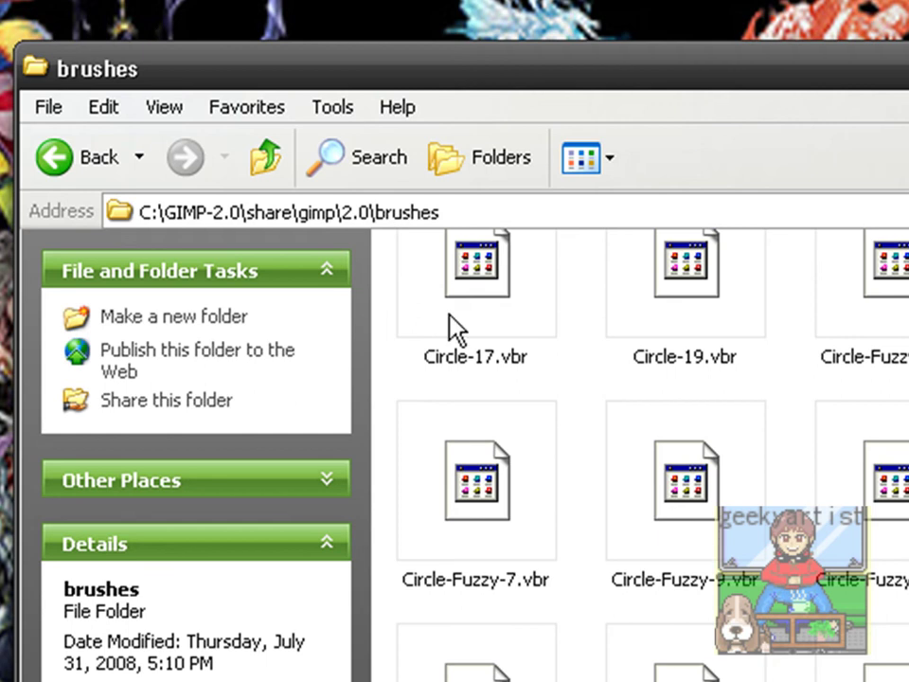
drag(528, 89, 904, 79)
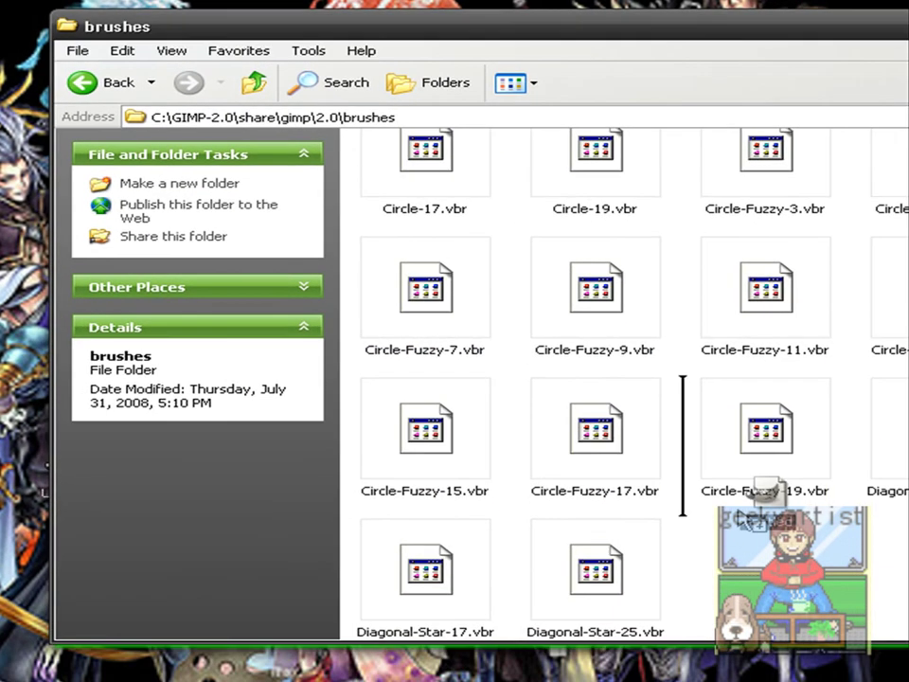
click(749, 587)
drag(623, 38, 236, 59)
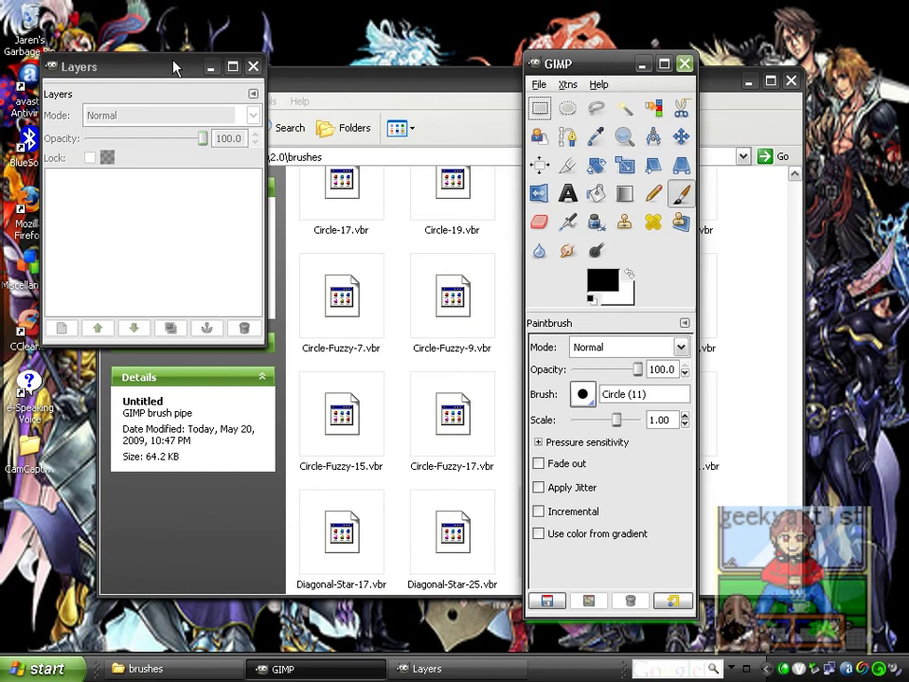
Close the Layers window and create a new blank 420 × 300 image
drag(173, 67, 420, 201)
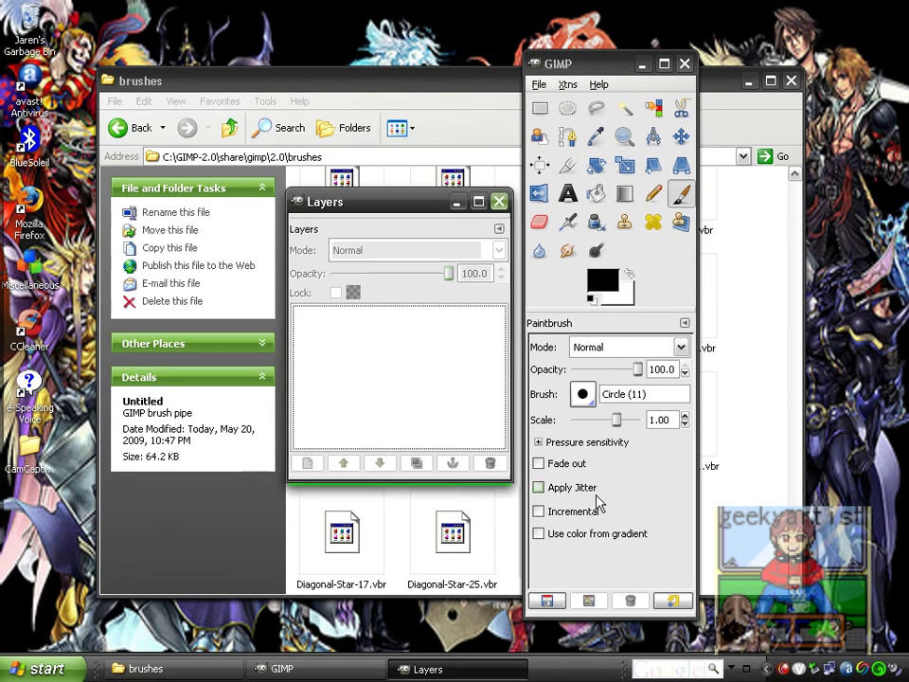
click(499, 201)
click(539, 84)
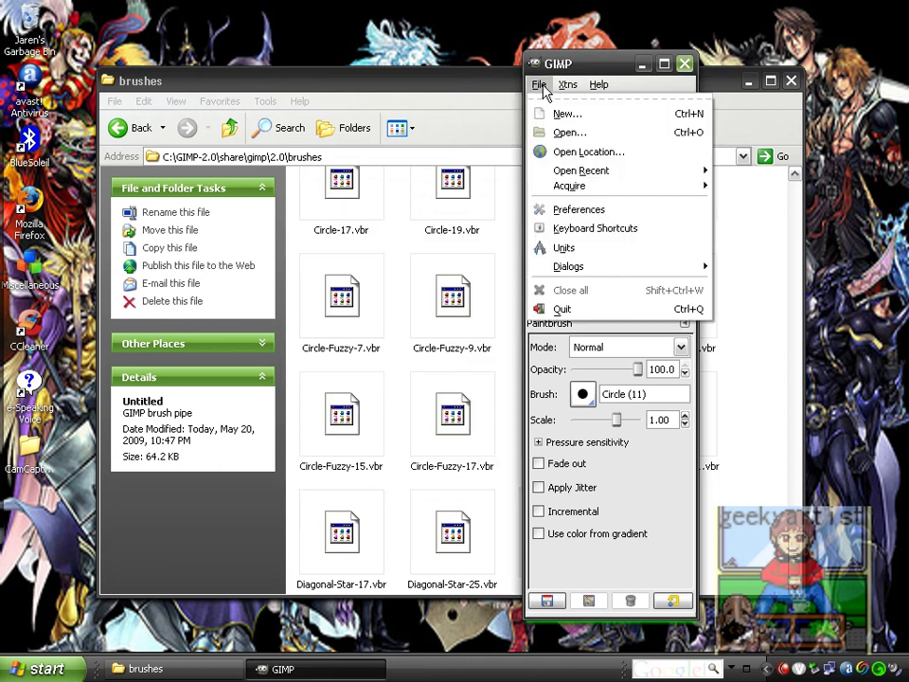
click(557, 117)
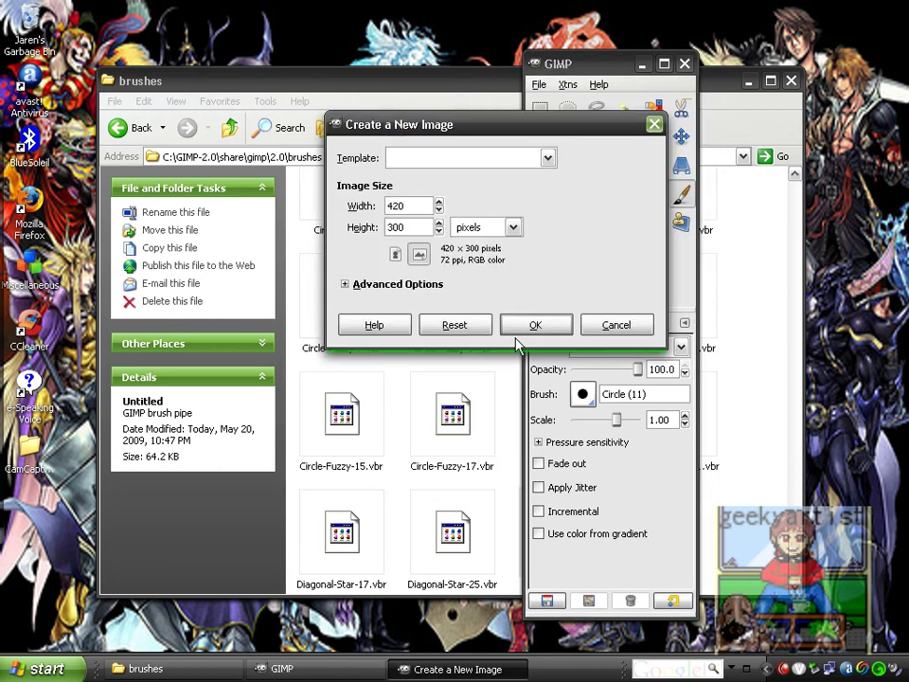
click(522, 331)
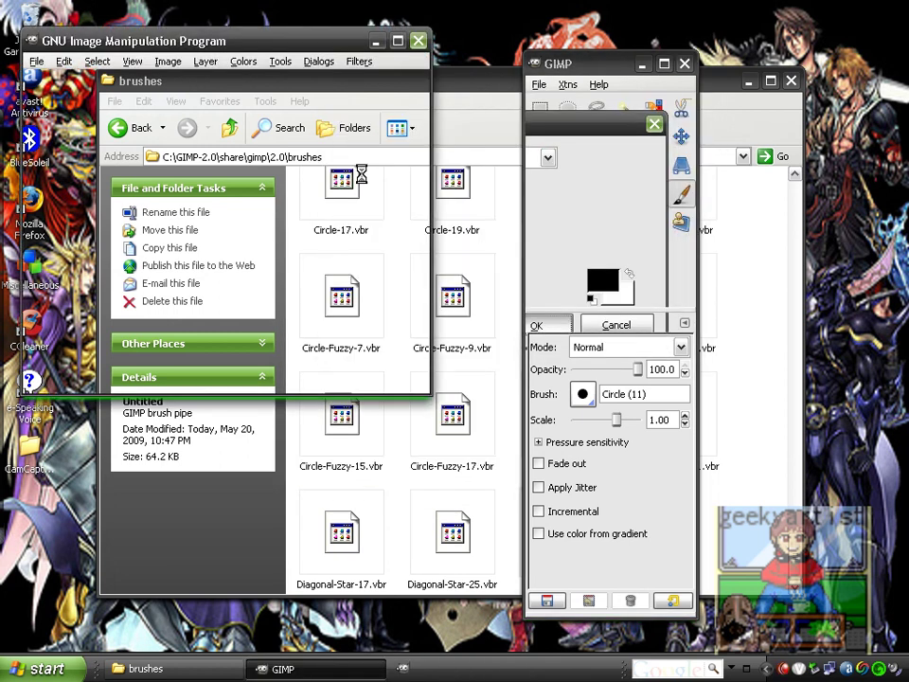
drag(205, 47, 293, 147)
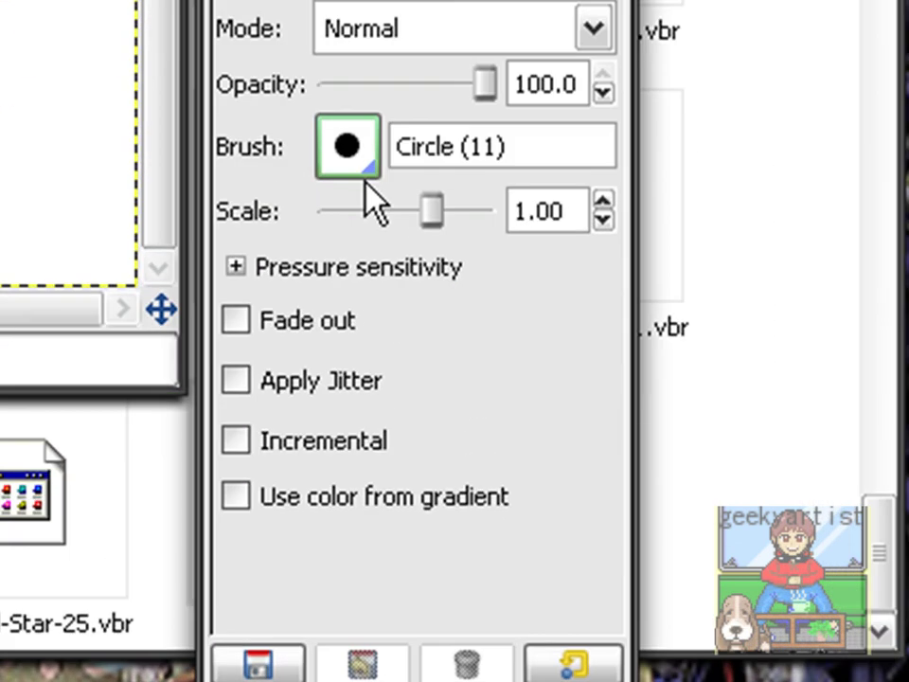
Choose the GEEKY ellipse brush as the Paintbrush's brush
click(556, 370)
mouse_move(705, 390)
mouse_down()
mouse_move(700, 609)
mouse_move(680, 619)
mouse_up()
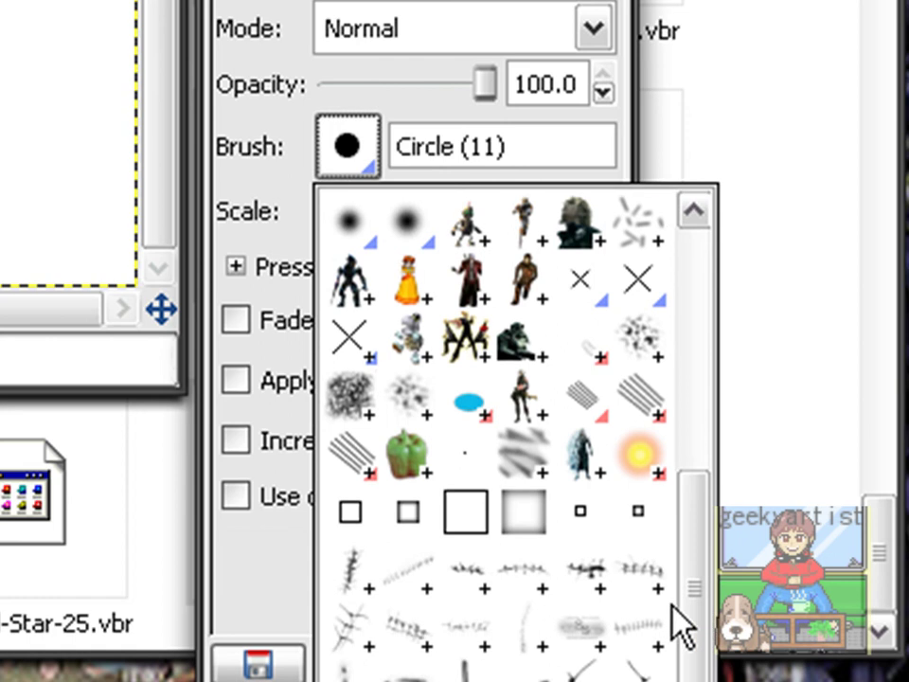
click(471, 402)
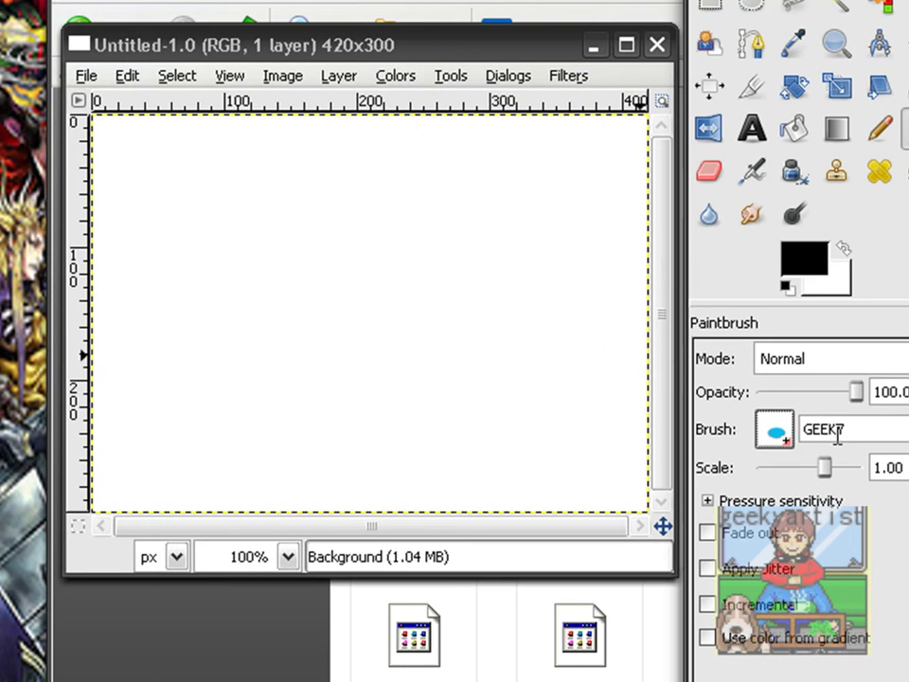
Paint a looping stroke of peach, orange, teal and blue ovals across the 420 × 300 canvas
mouse_move(214, 210)
mouse_down()
mouse_move(176, 273)
mouse_move(280, 350)
mouse_move(369, 230)
mouse_move(487, 283)
mouse_move(414, 388)
mouse_move(267, 373)
mouse_move(354, 159)
mouse_move(209, 255)
mouse_move(292, 486)
mouse_move(193, 391)
mouse_move(513, 389)
mouse_move(518, 202)
mouse_move(498, 437)
mouse_move(376, 398)
mouse_move(505, 164)
mouse_move(392, 190)
mouse_move(452, 359)
mouse_move(154, 306)
mouse_move(160, 373)
mouse_move(151, 398)
mouse_move(402, 369)
mouse_move(517, 375)
mouse_move(590, 224)
mouse_move(326, 296)
mouse_move(164, 274)
mouse_move(364, 284)
mouse_move(561, 488)
mouse_move(527, 252)
mouse_move(345, 377)
mouse_move(197, 497)
mouse_move(176, 467)
mouse_up()
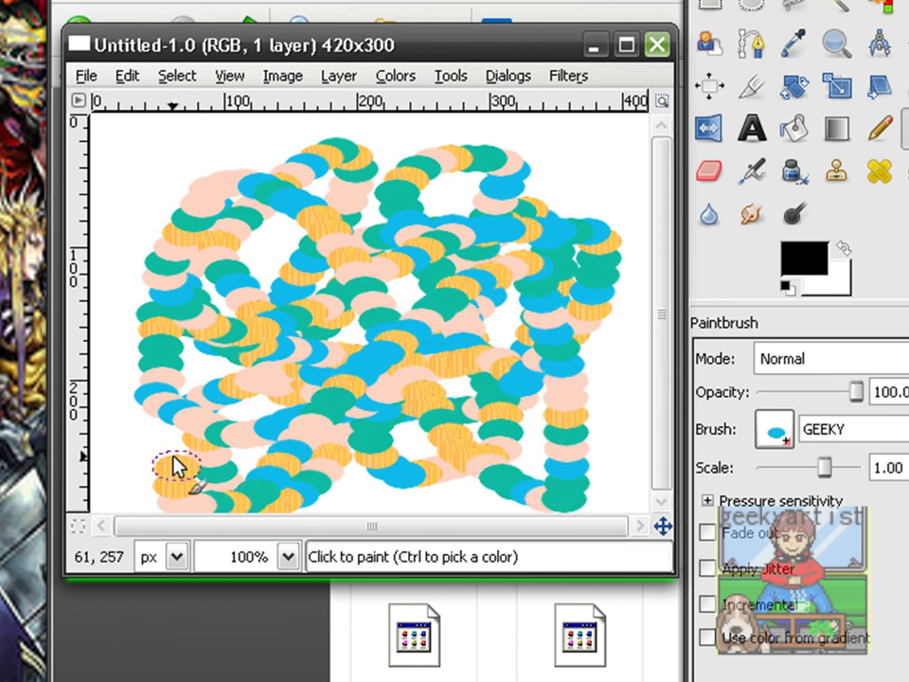